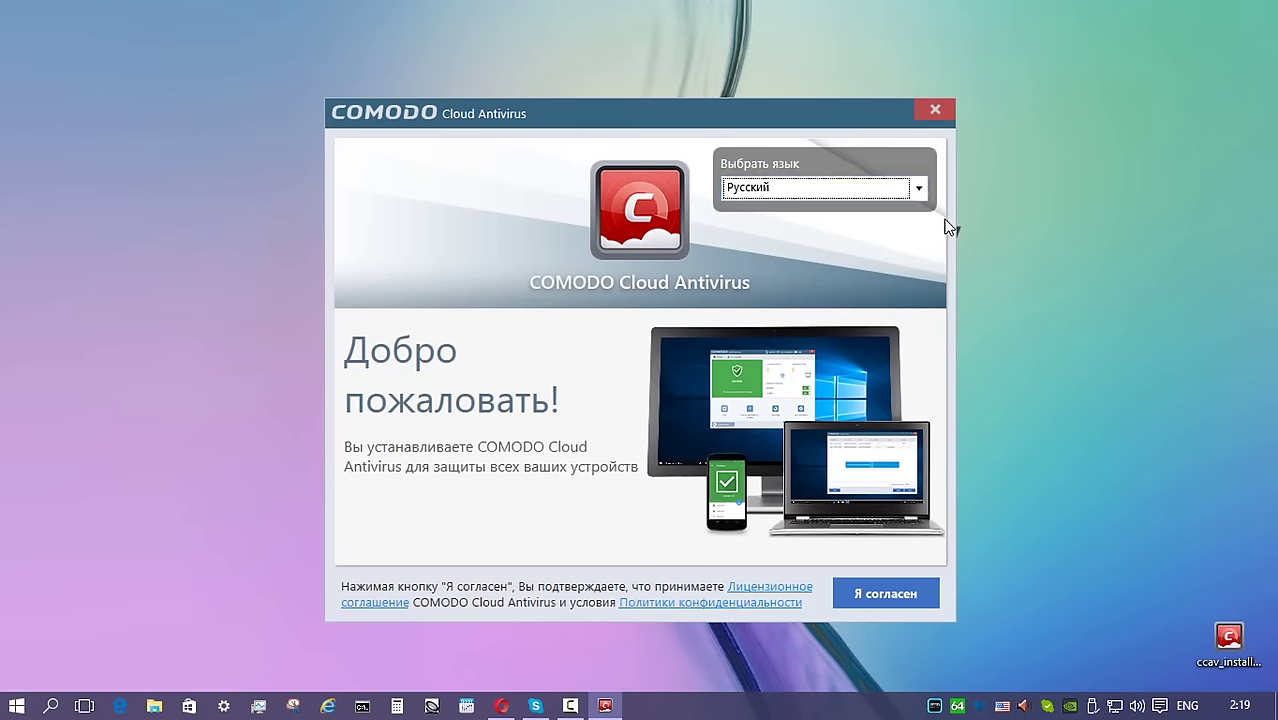
# - After viewing the legal terms, install COMODO Cloud Antivirus in its default directory and dismiss the welcome window
pyautogui.click(765, 590)
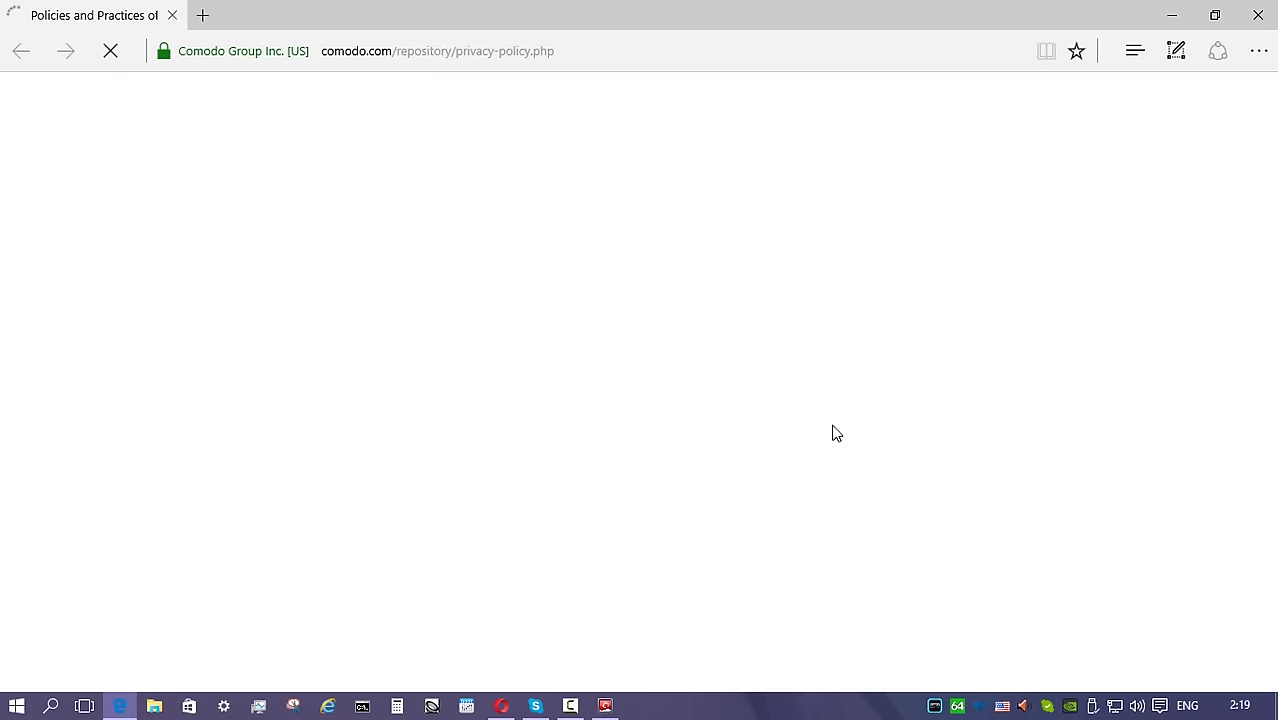
pyautogui.scroll(-1, 833, 431)
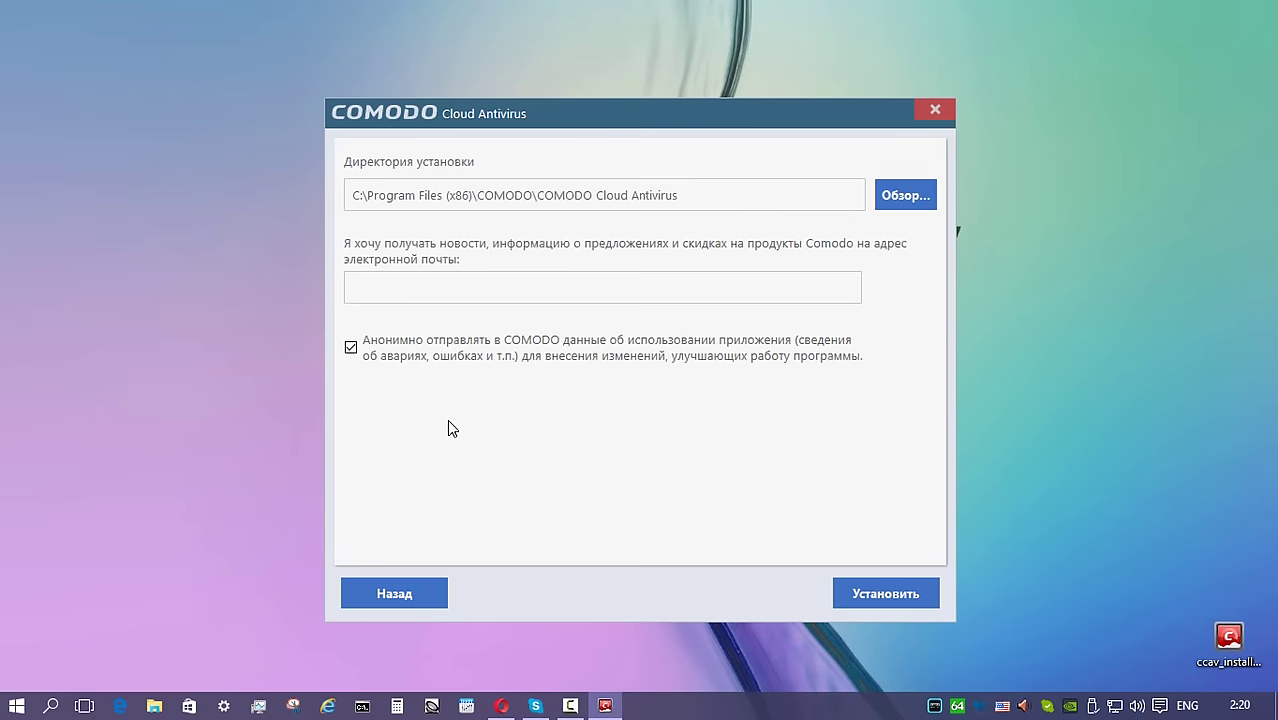
pyautogui.click(885, 593)
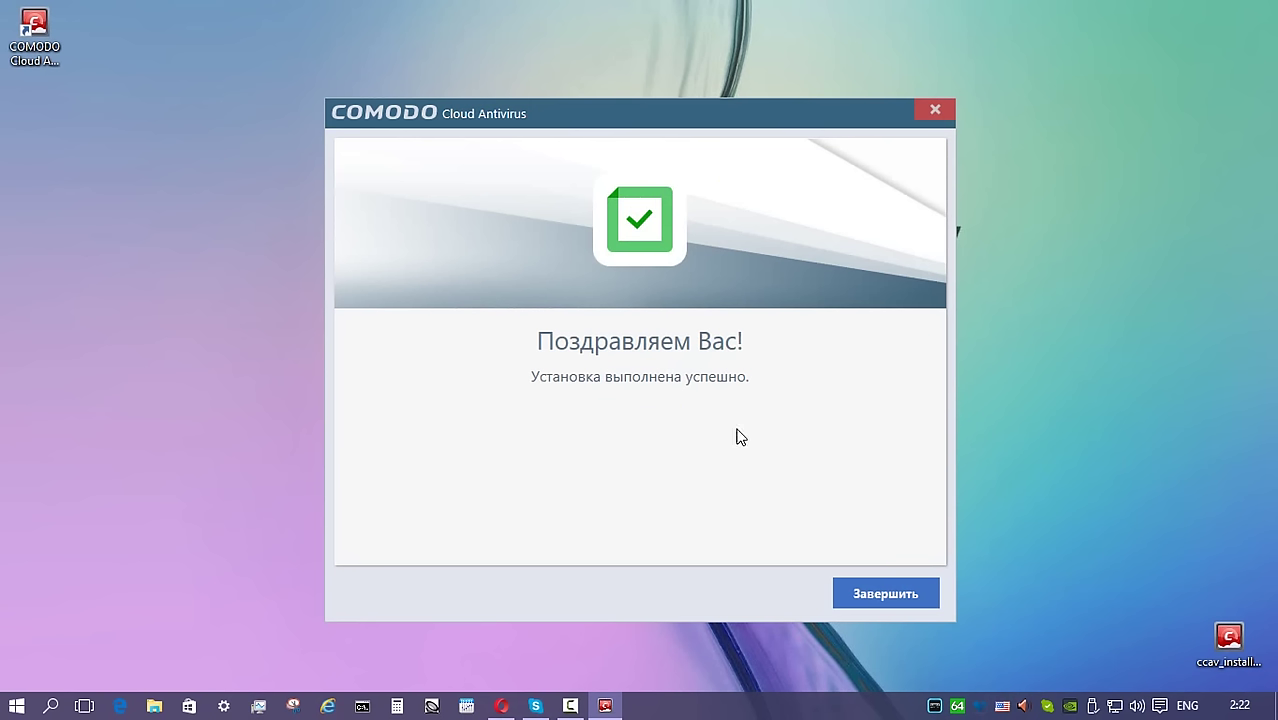
pyautogui.press('Return')
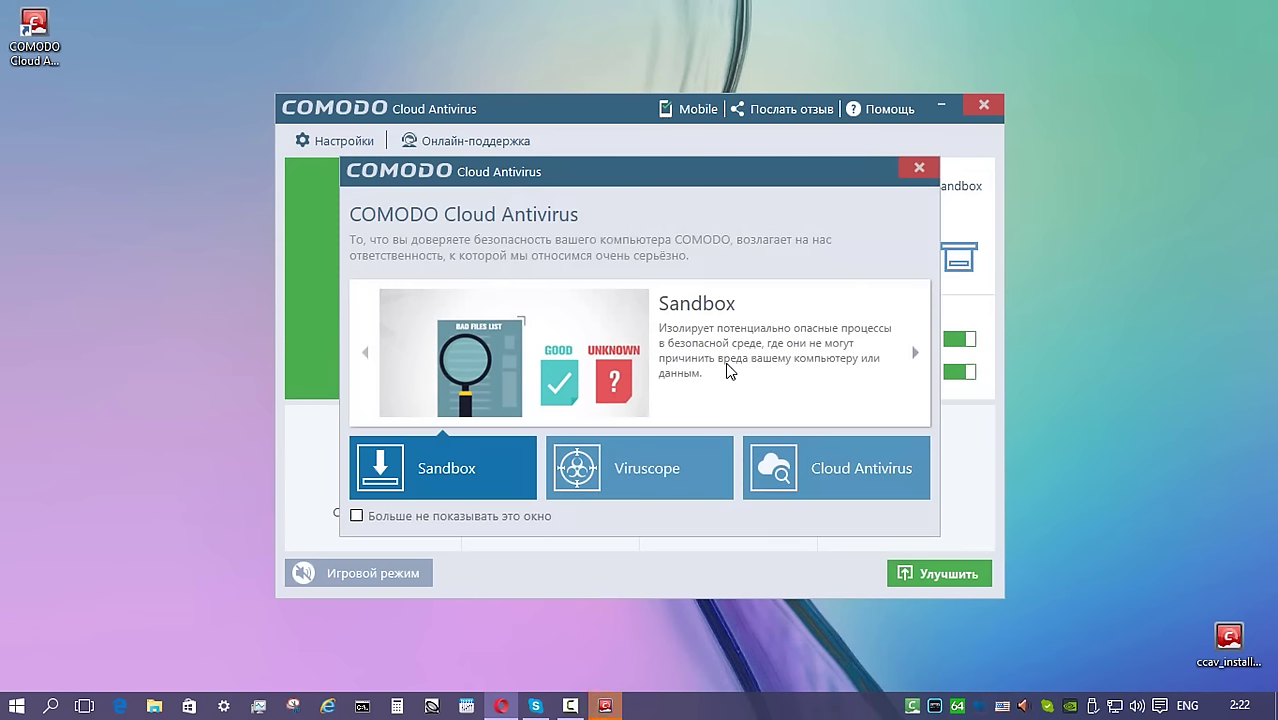
pyautogui.press('Escape')
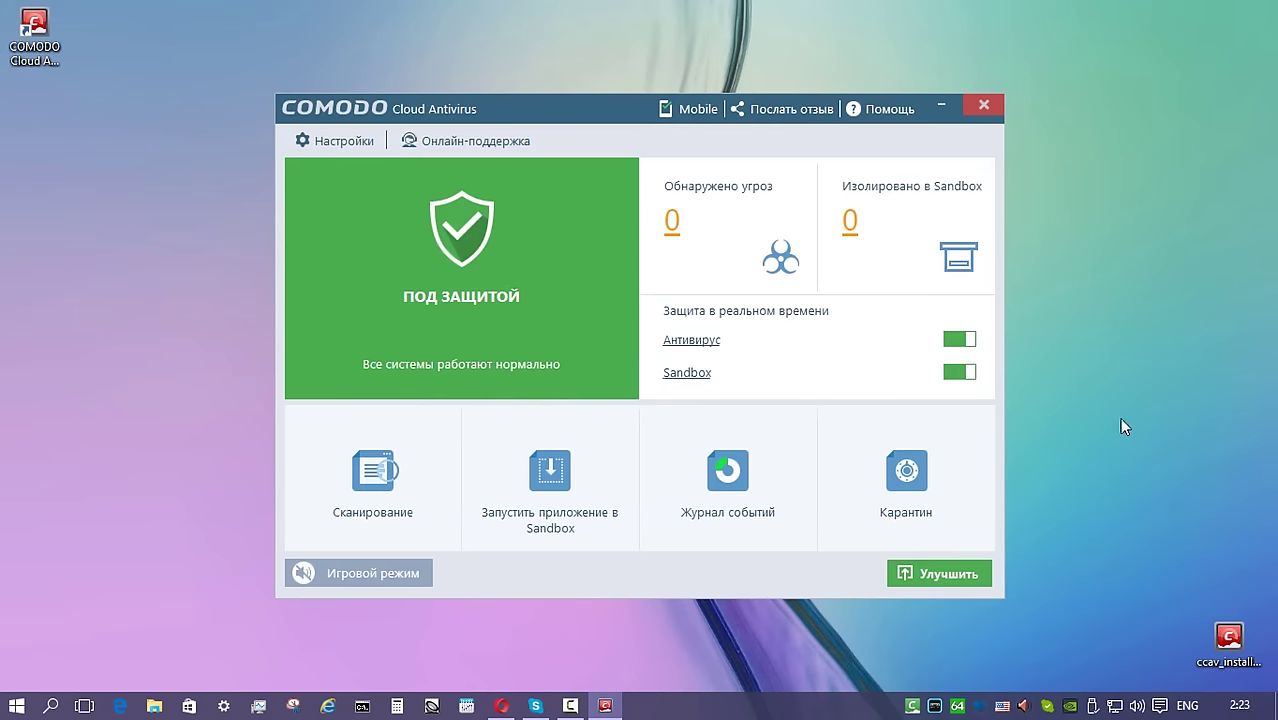
# - View the offered Comodo mobile apps and the feedback page
pyautogui.click(695, 110)
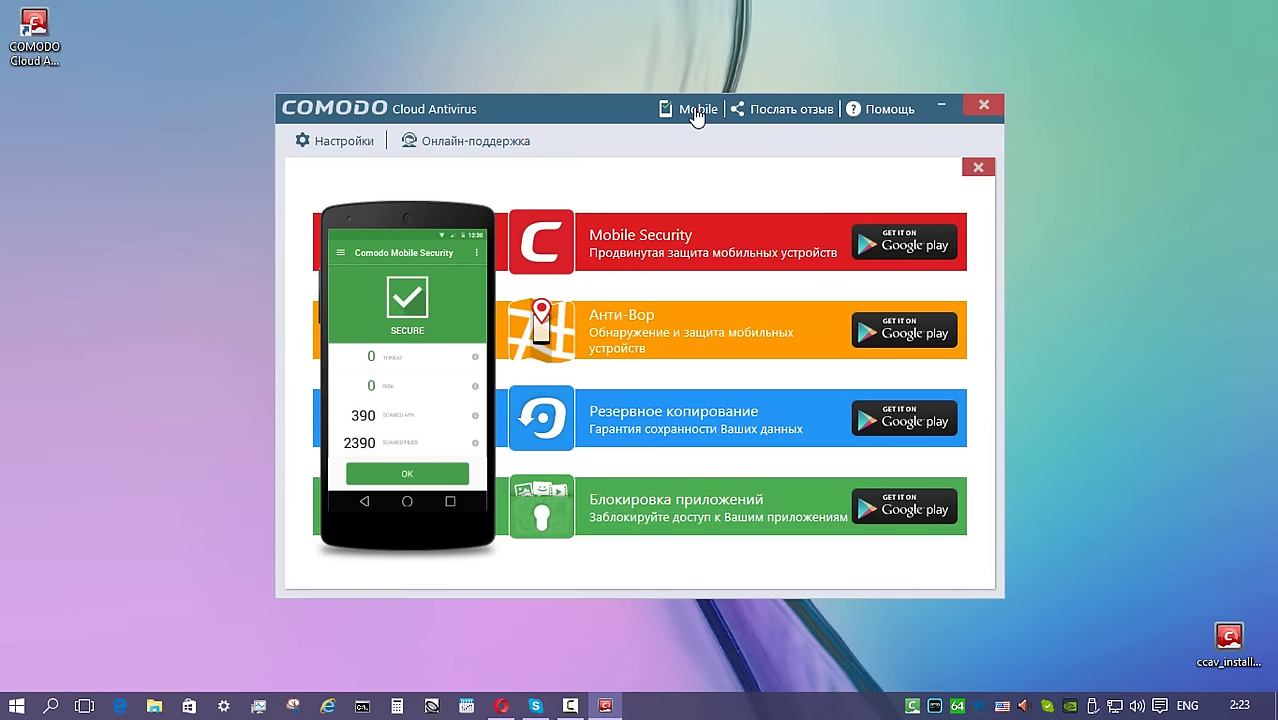
pyautogui.click(790, 109)
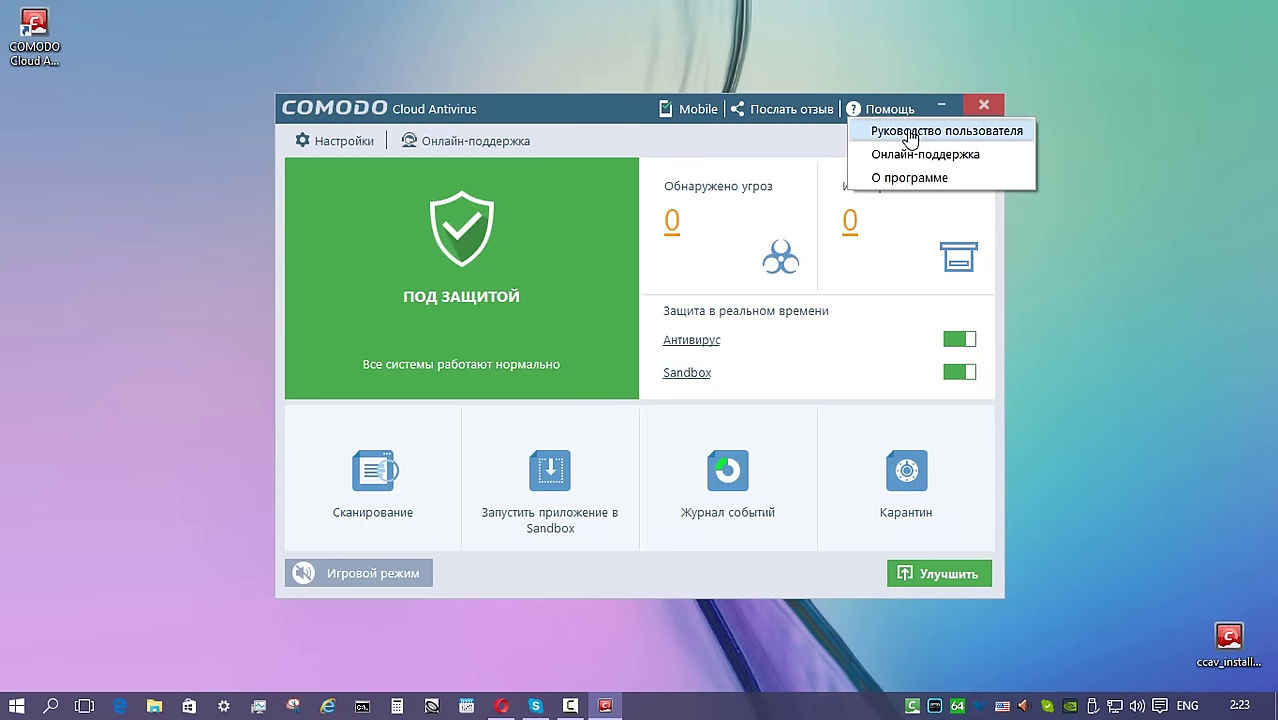
# - Open the online user guide, check which languages it offers, and look through its System Requirements topic
pyautogui.click(905, 126)
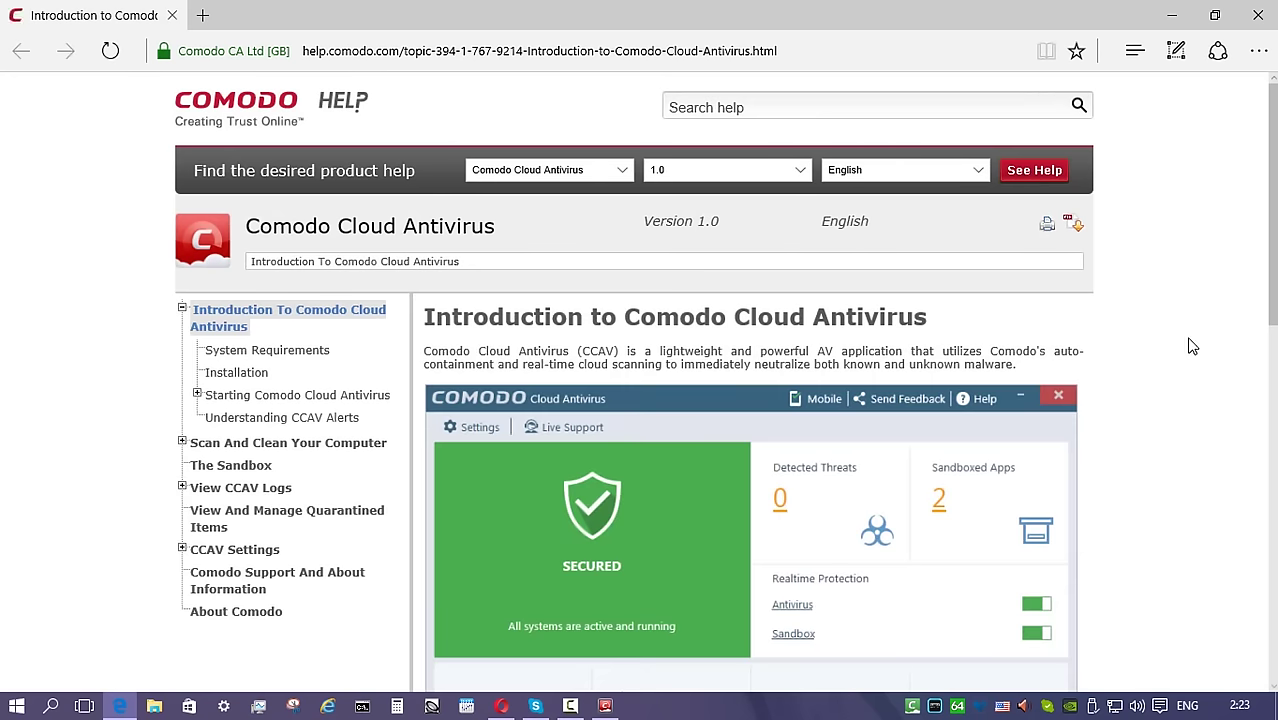
pyautogui.click(979, 172)
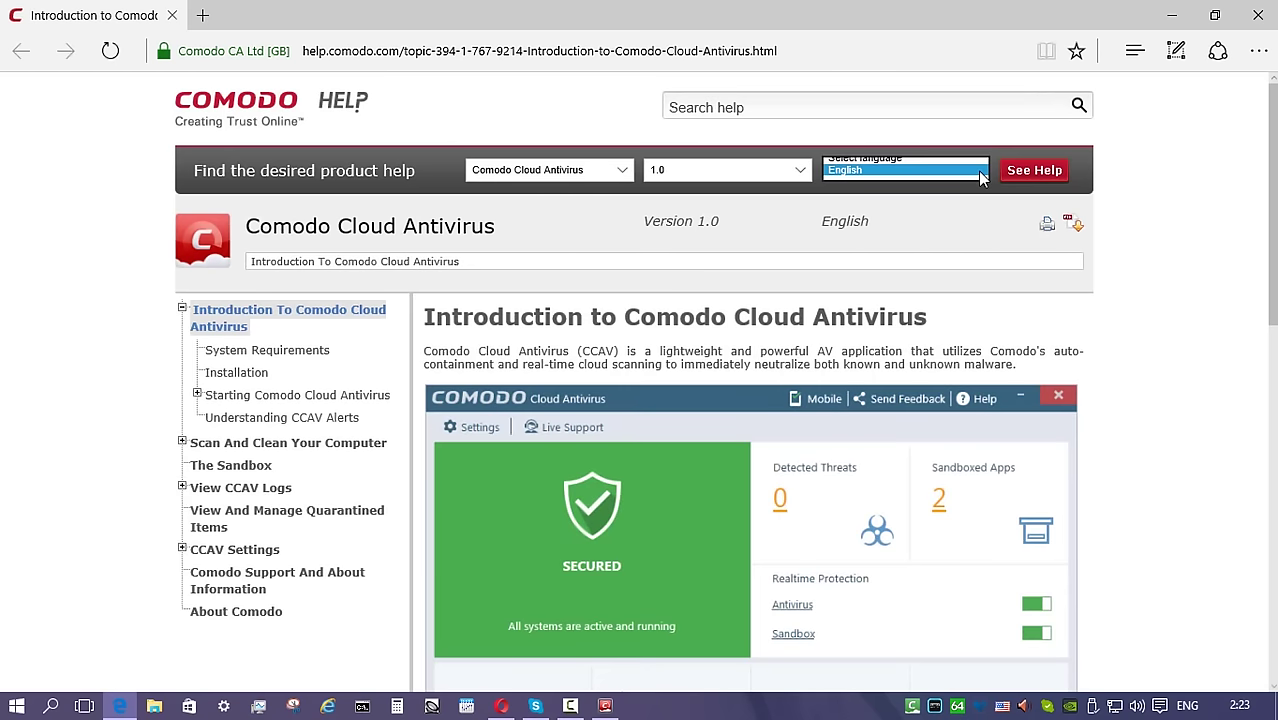
pyautogui.click(975, 171)
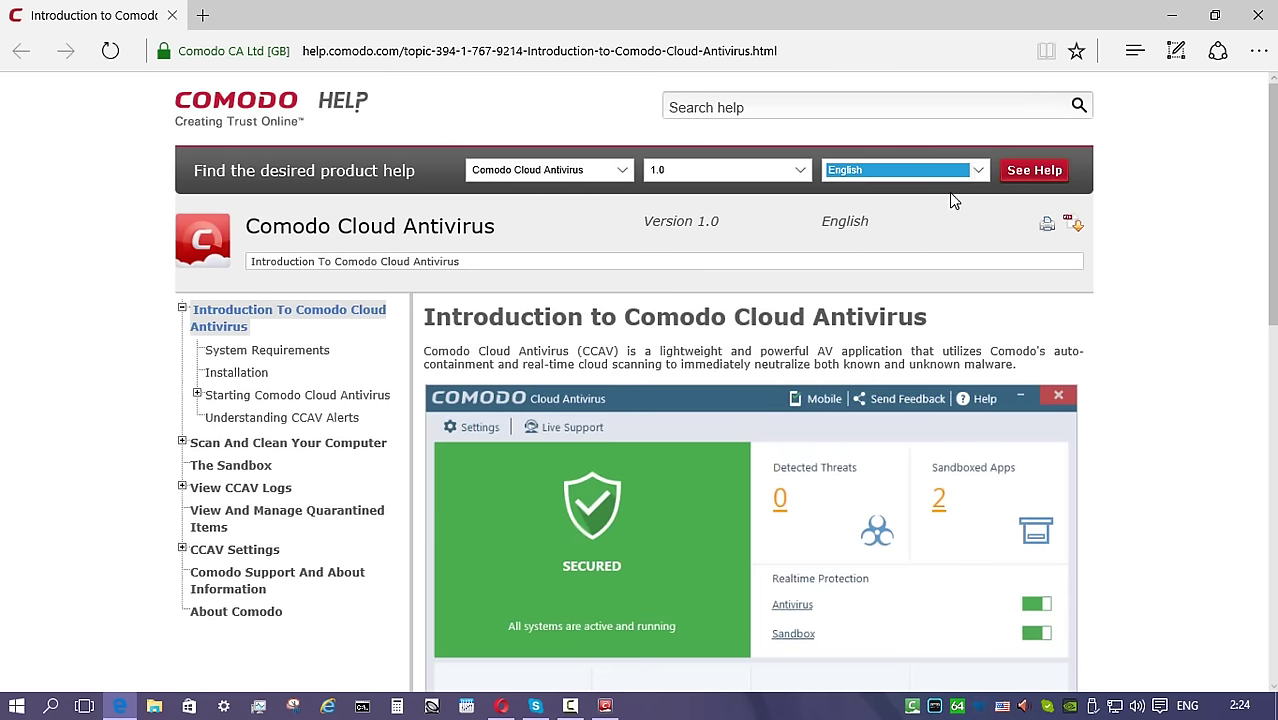
pyautogui.scroll(-2, 251, 359)
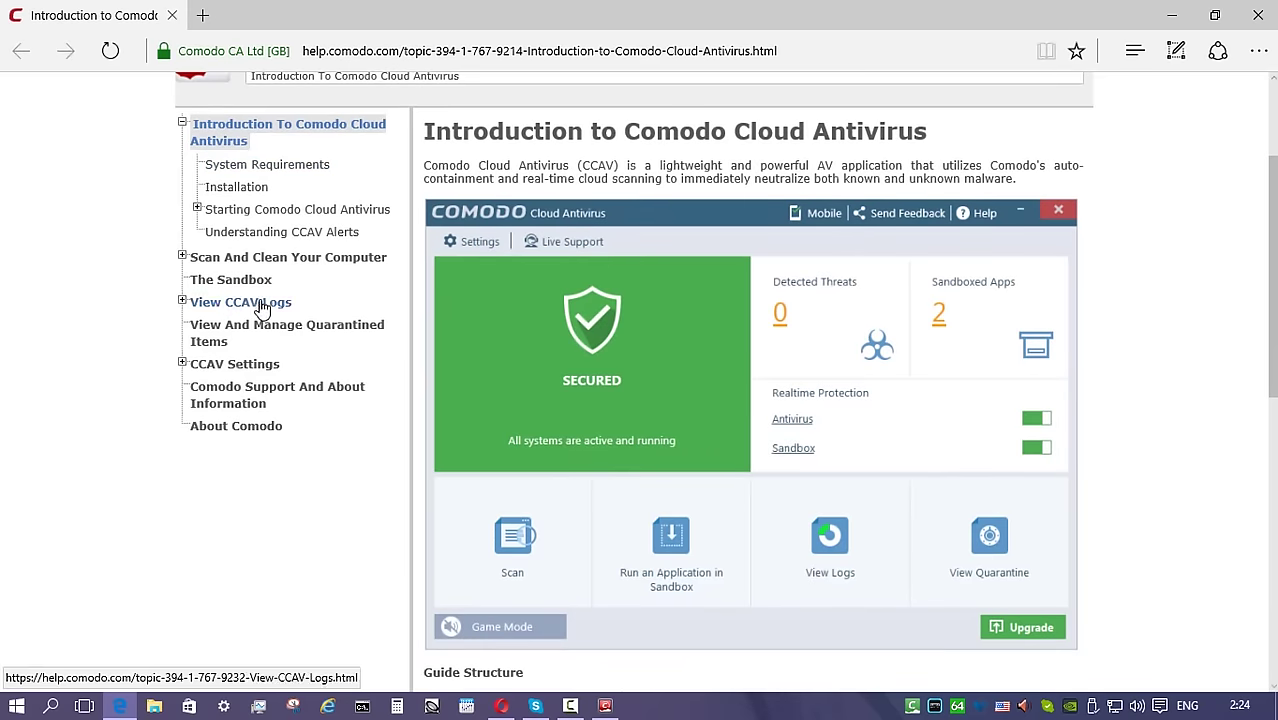
pyautogui.click(275, 165)
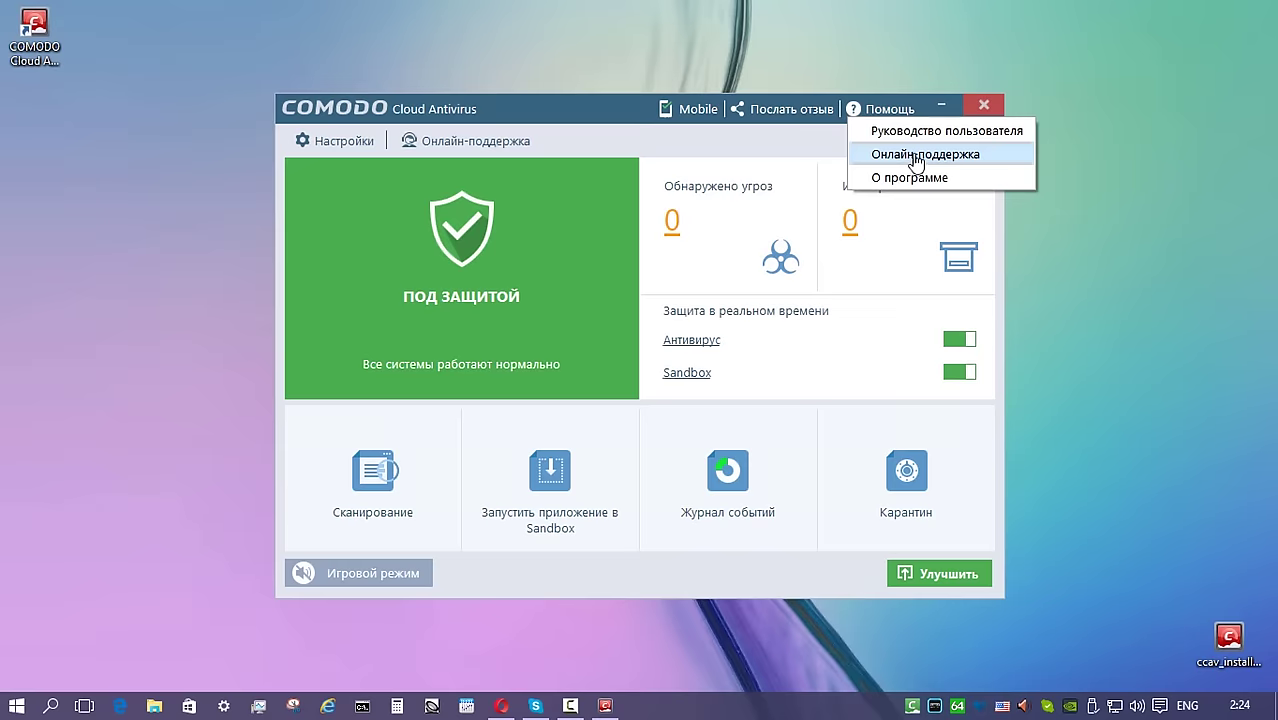
# - Check the online support entry in Help and view the program's version information with its Viruscope details
pyautogui.click(905, 156)
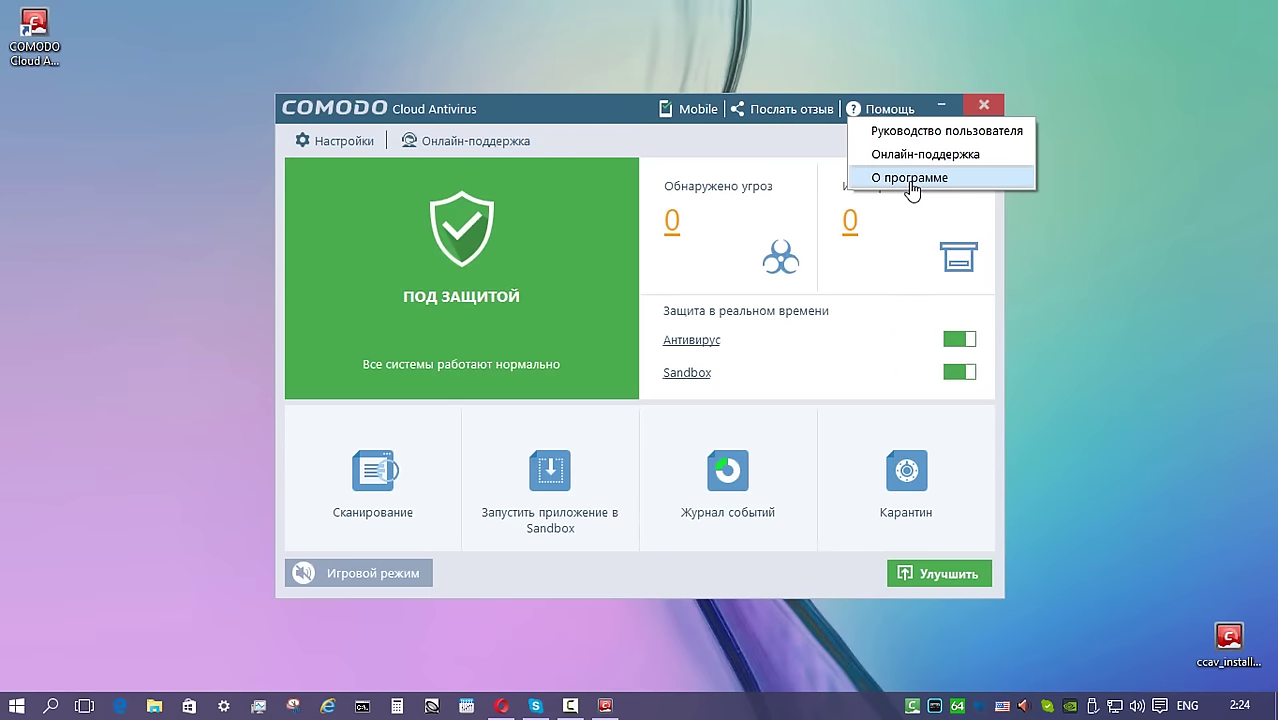
pyautogui.click(910, 178)
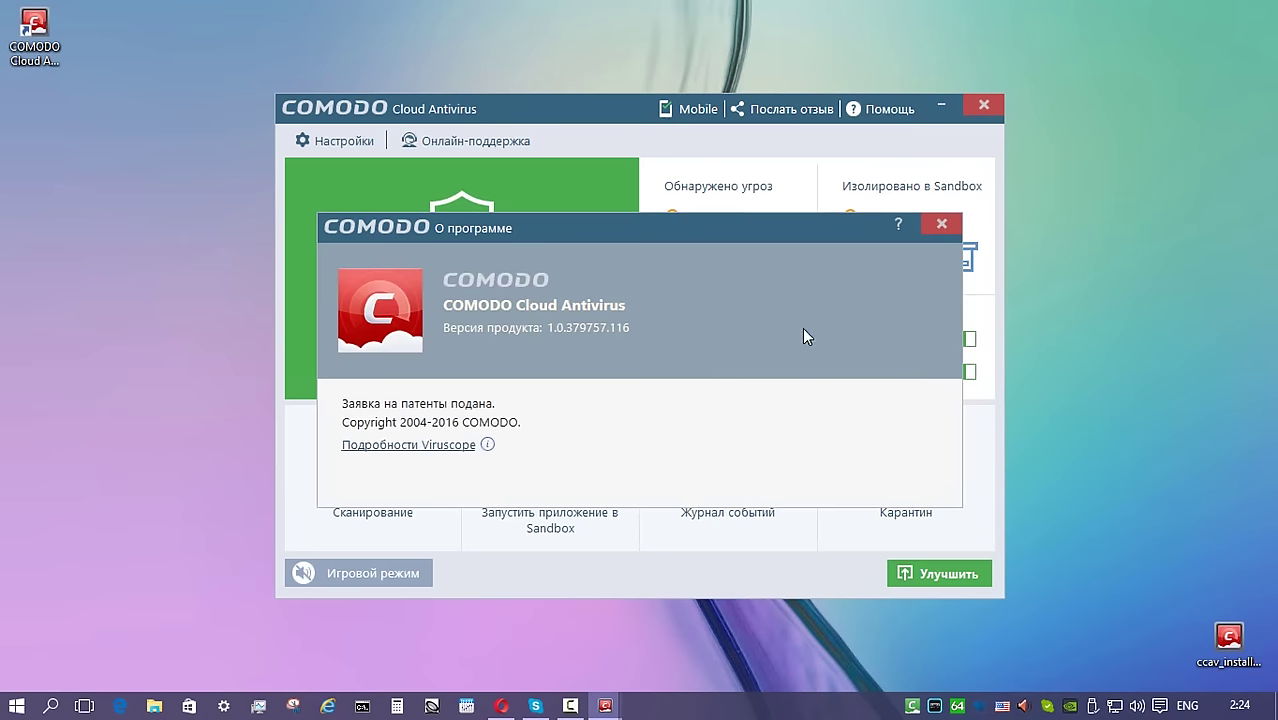
pyautogui.click(447, 449)
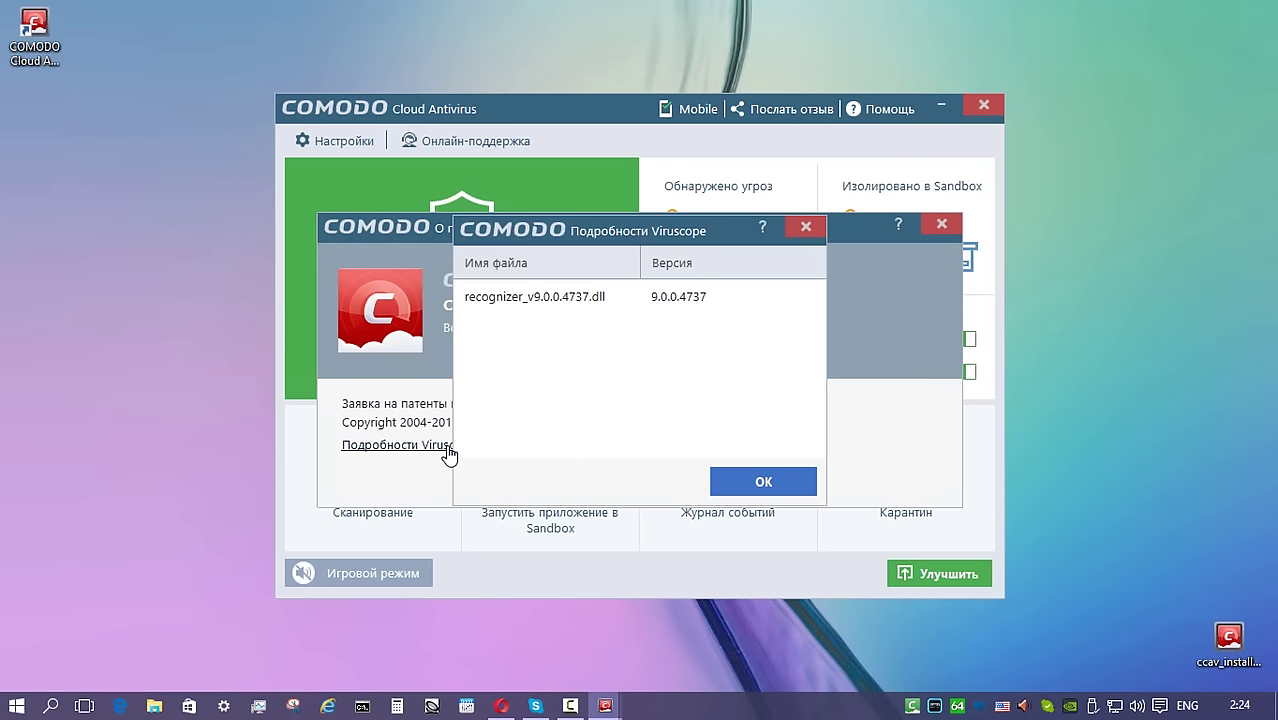
pyautogui.press('Escape')
pyautogui.press('Escape')
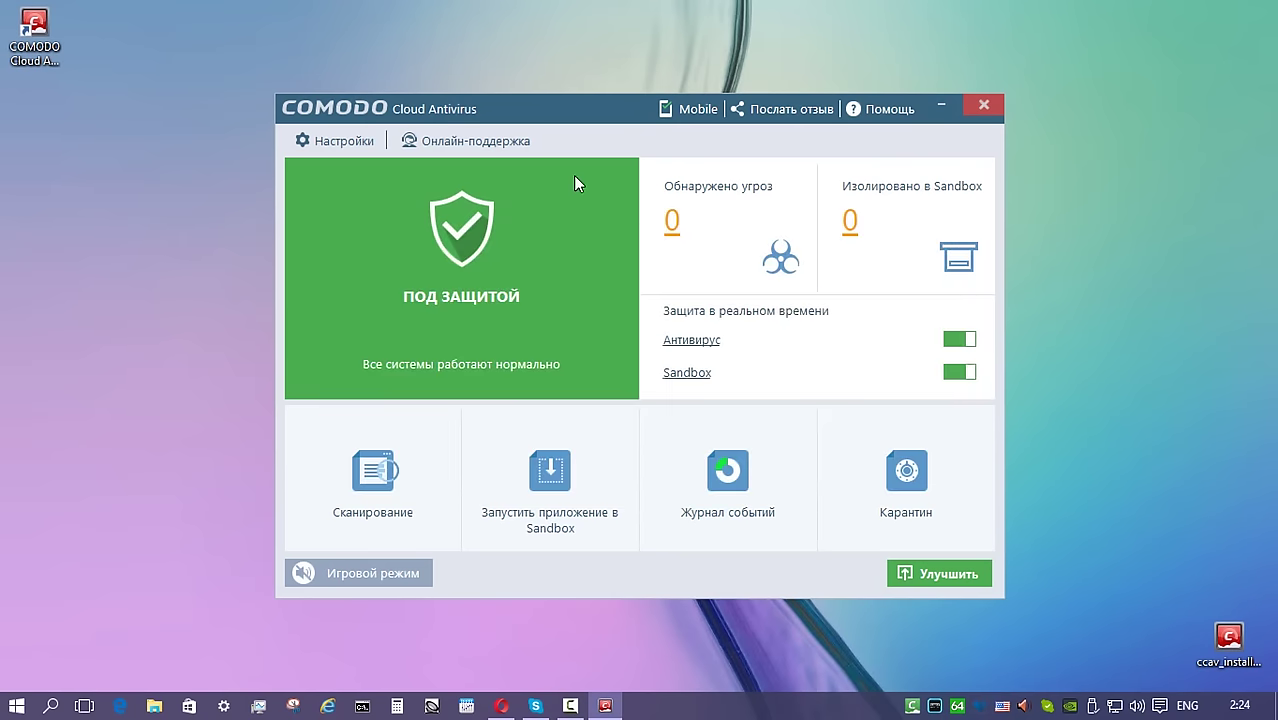
# - Examine the general interface and update settings and the antivirus settings, including excluded paths and applications
pyautogui.click(333, 141)
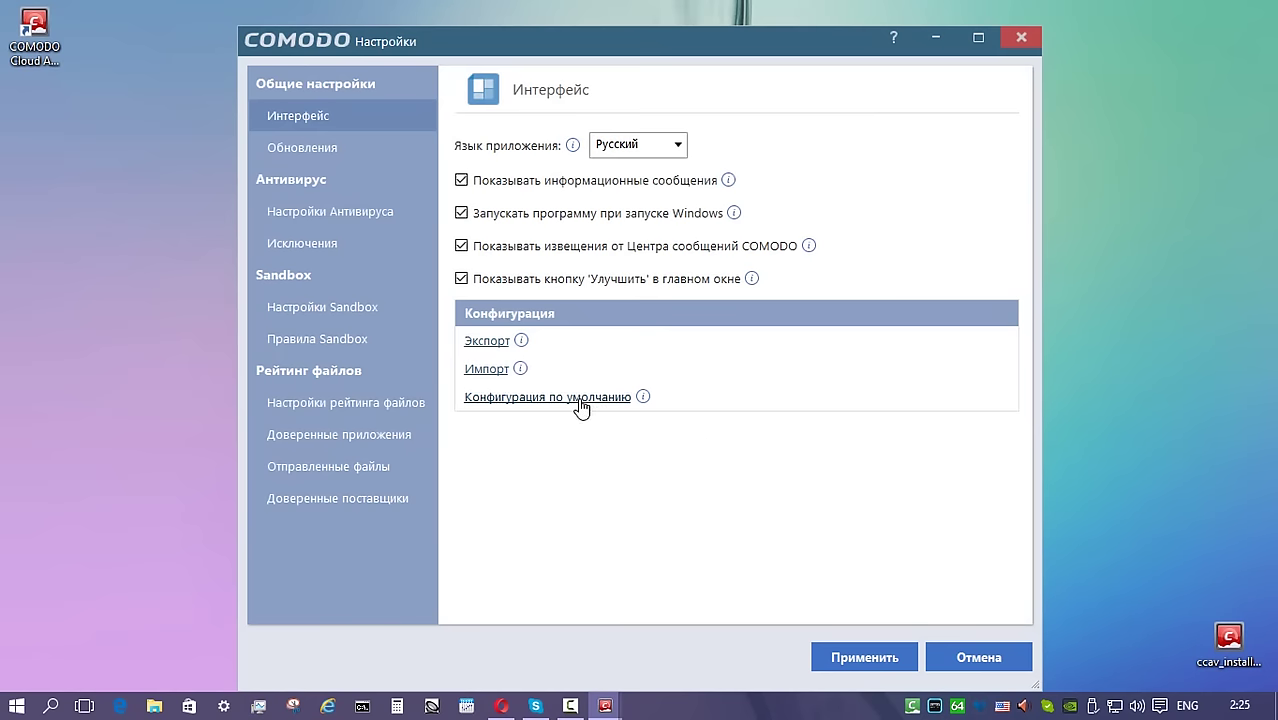
pyautogui.press('Down')
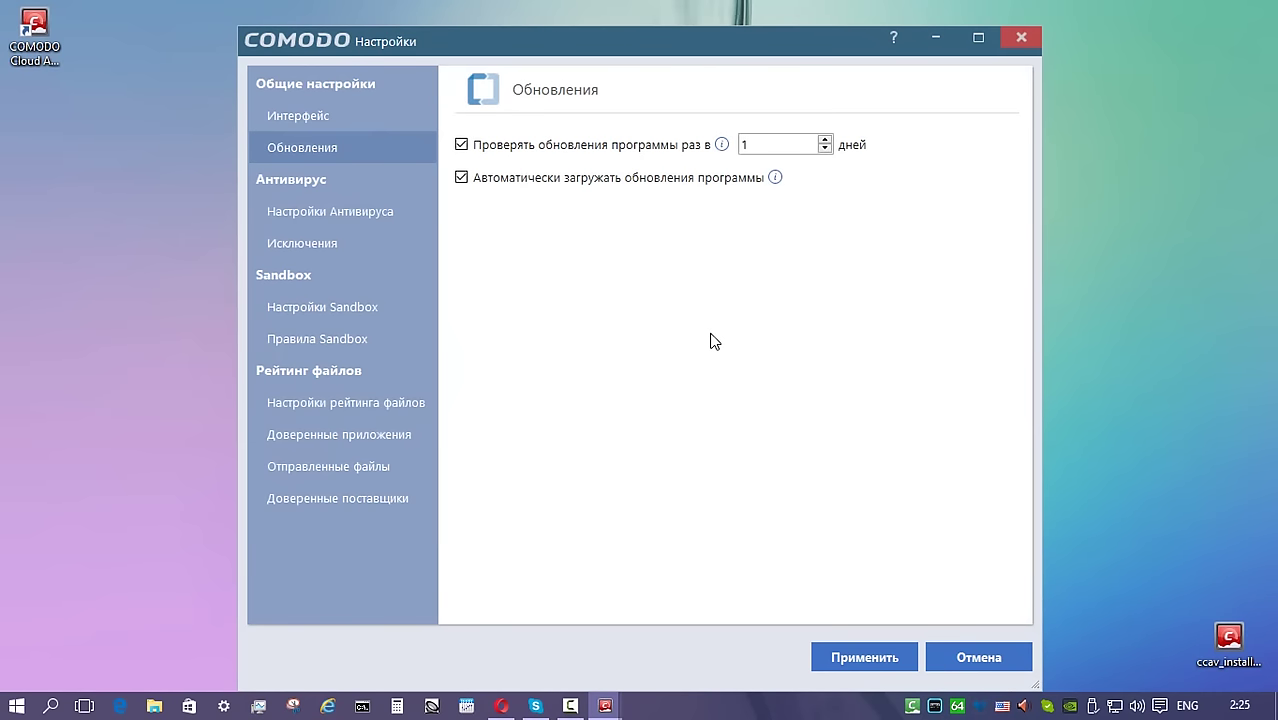
pyautogui.click(309, 211)
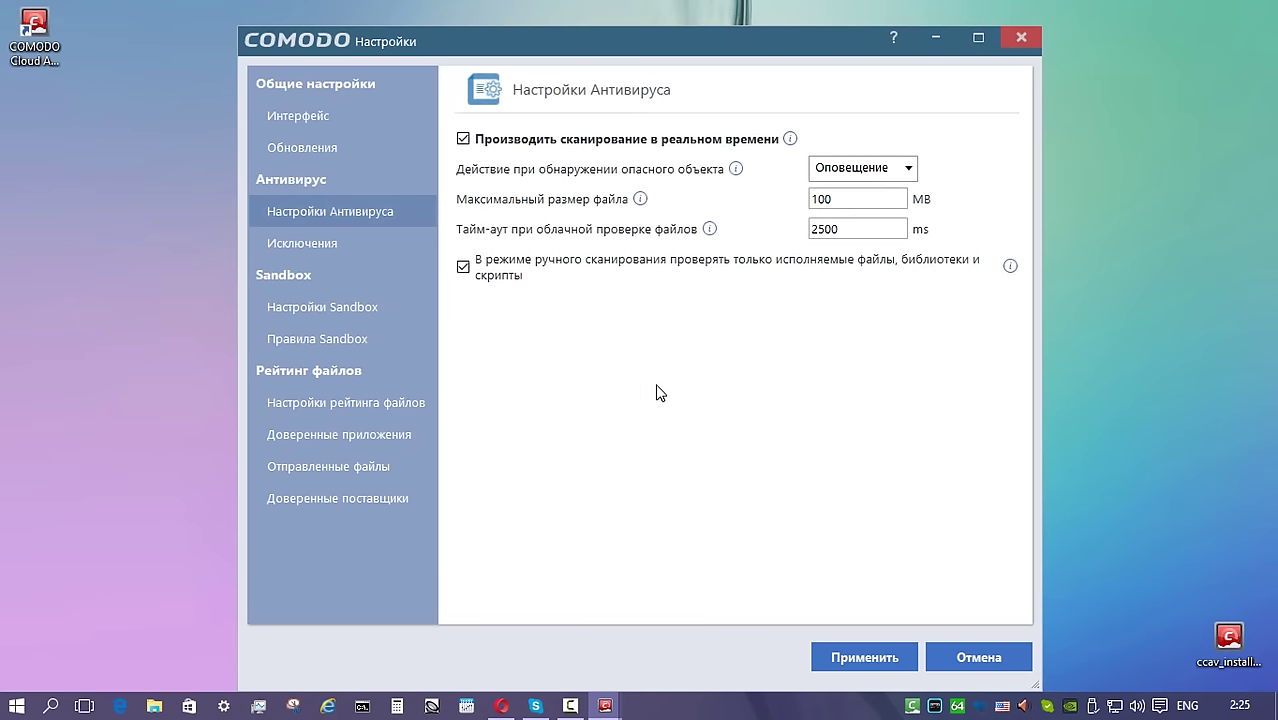
pyautogui.press('Down')
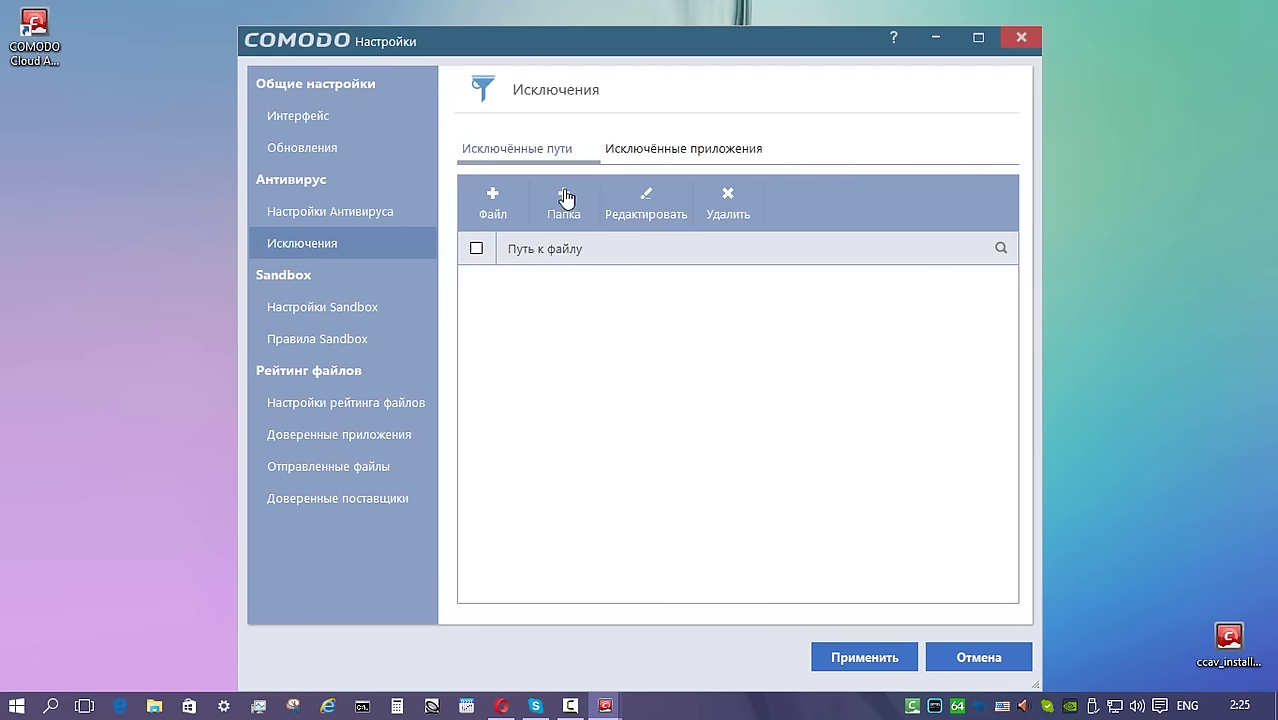
pyautogui.hotkey('ctrl', 'Tab')
pyautogui.hotkey('ctrl', 'Tab')
# - Examine the Sandbox settings and rules and all file rating pages through trusted vendors, and leave the settings without changes
pyautogui.click(322, 318)
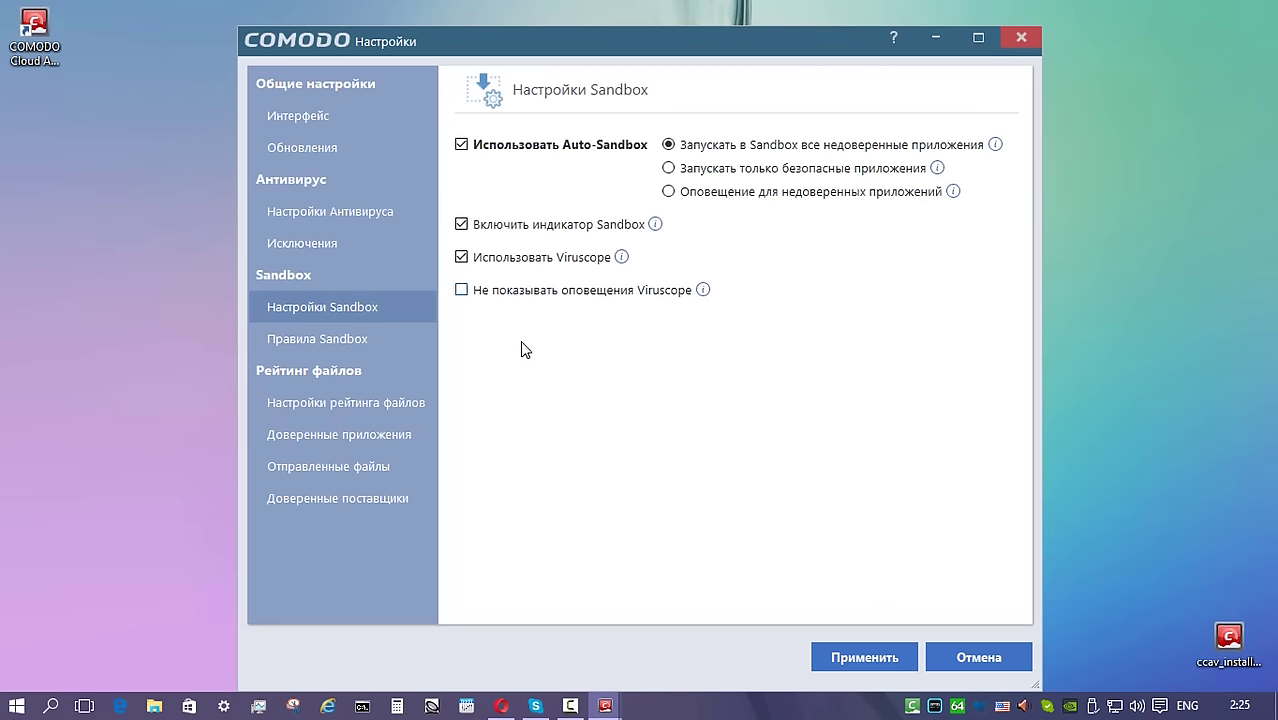
pyautogui.press('Down')
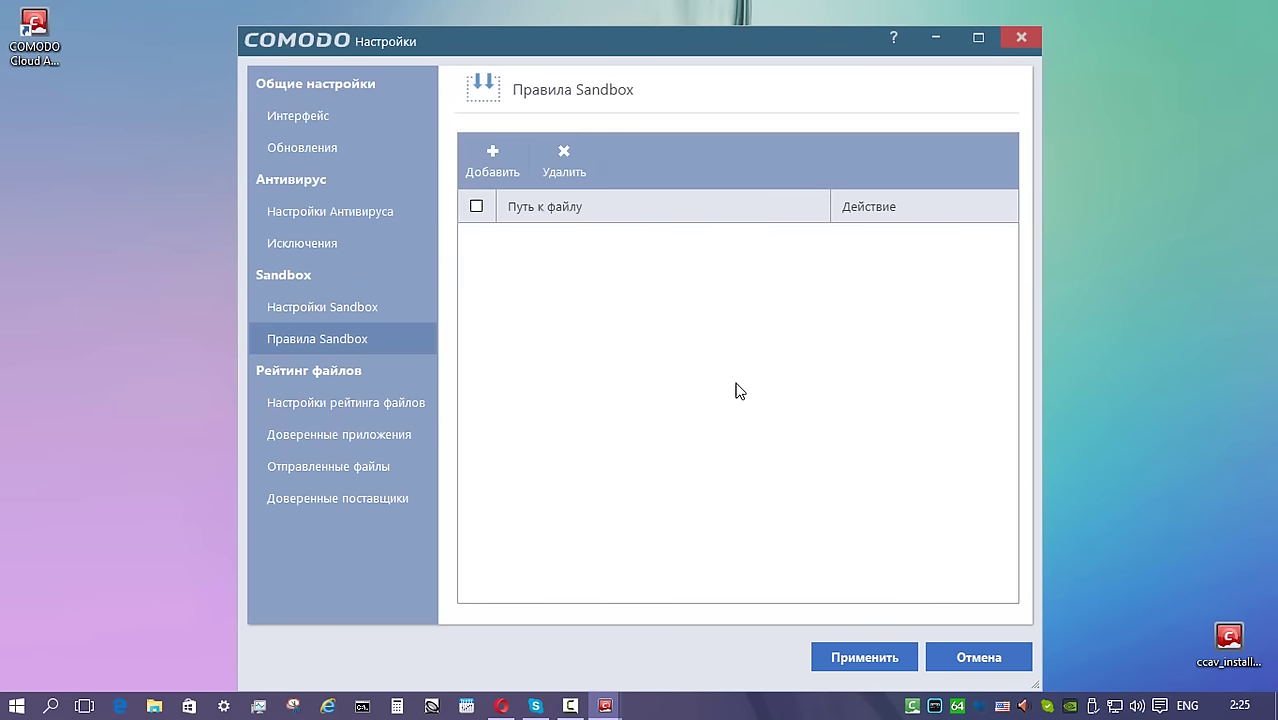
pyautogui.click(327, 403)
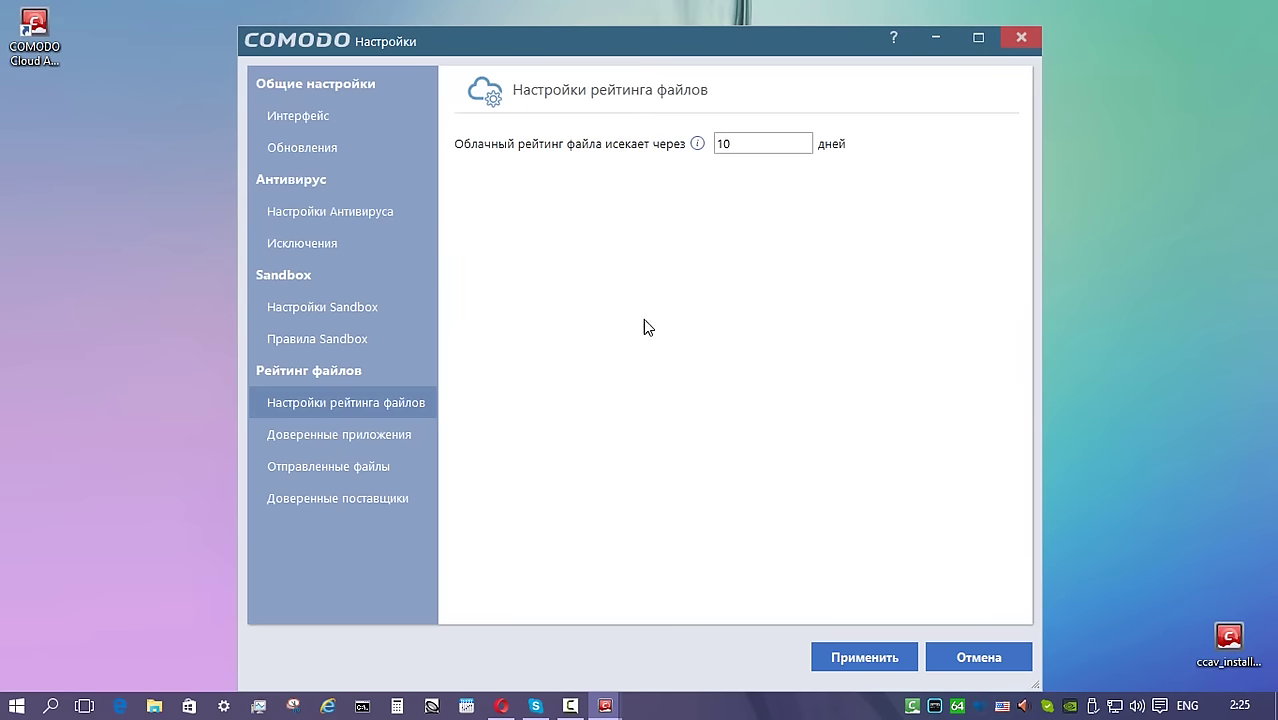
pyautogui.press('Down')
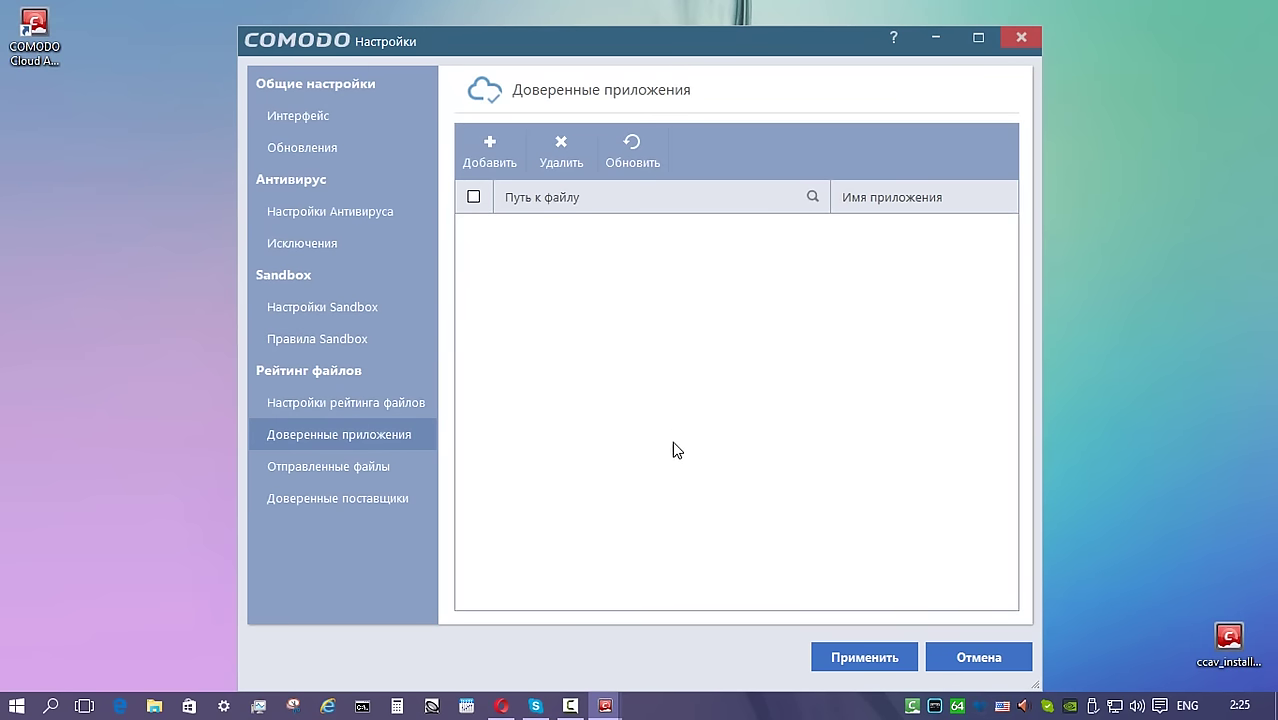
pyautogui.press('Down')
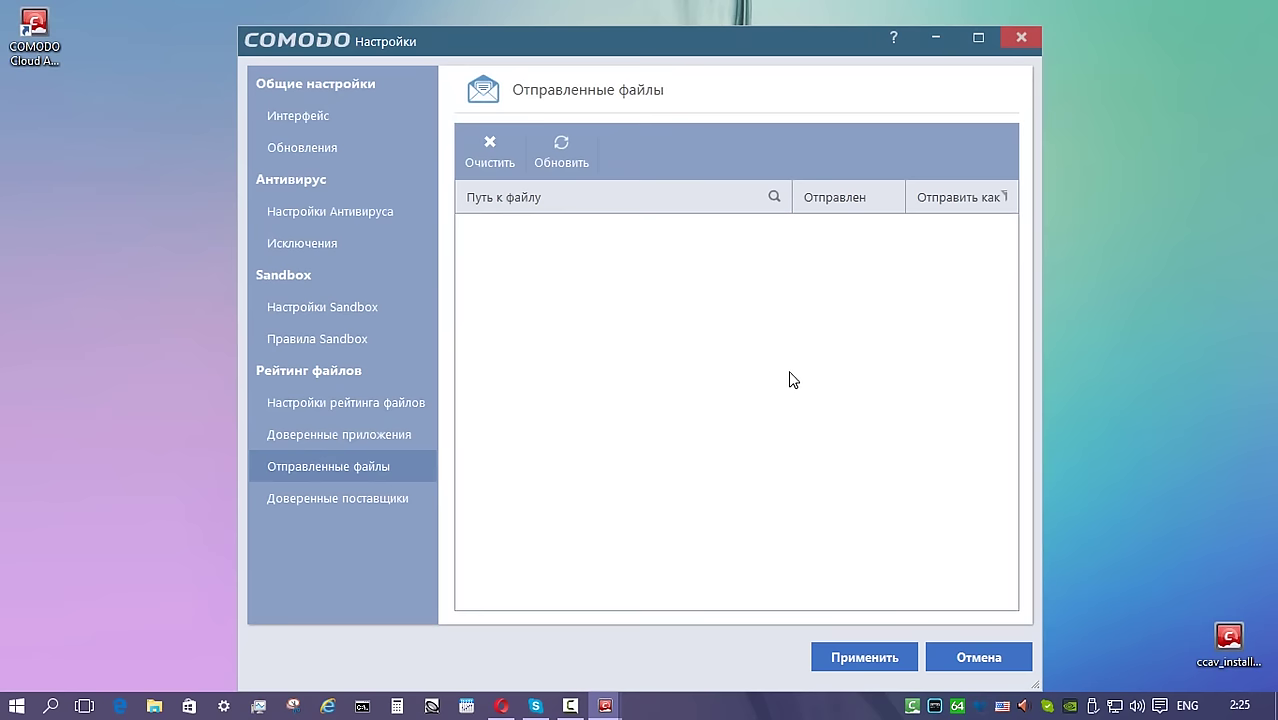
pyautogui.press('Down')
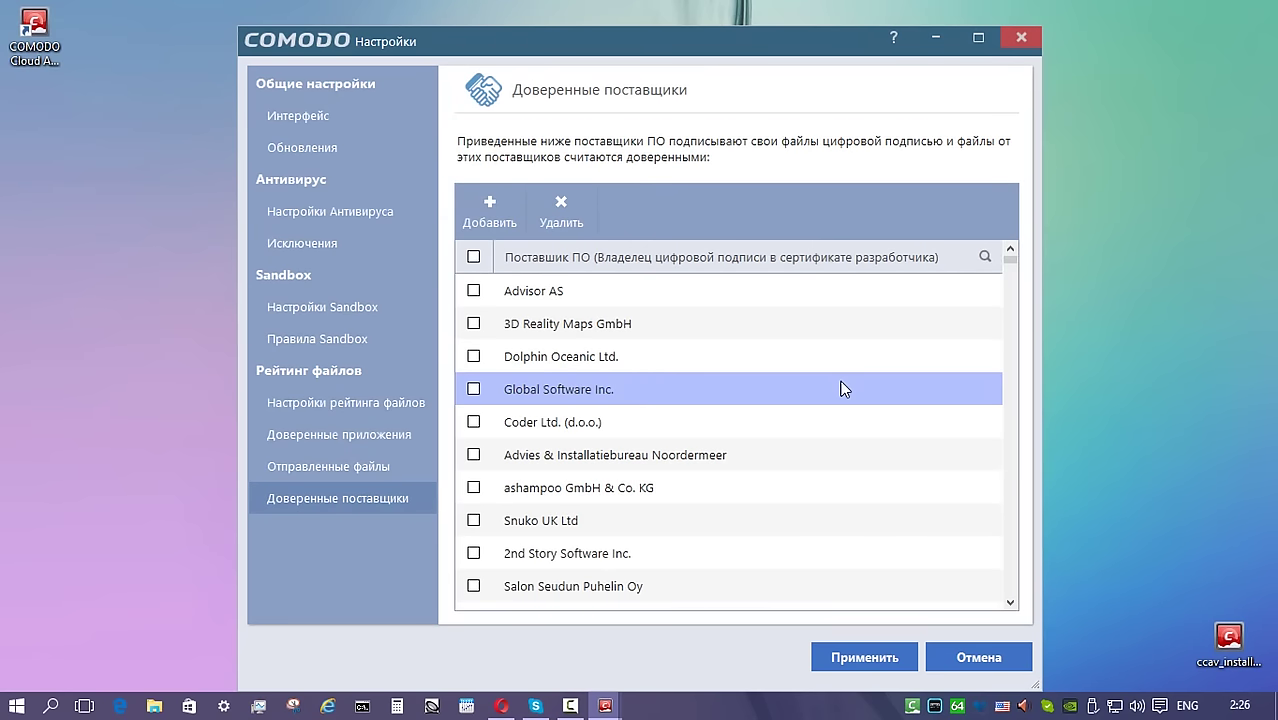
pyautogui.press('Escape')
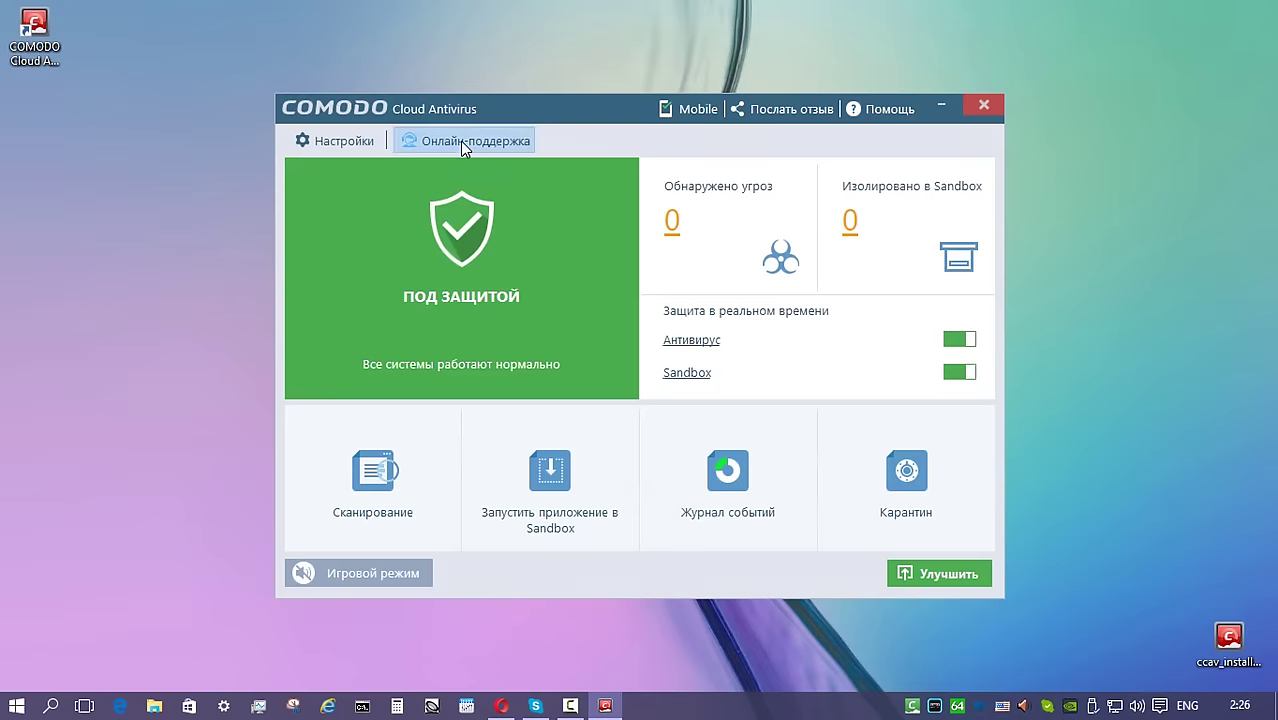
# - Check online support from the main window and view the lists of detected threats and sandboxed applications
pyautogui.click(460, 141)
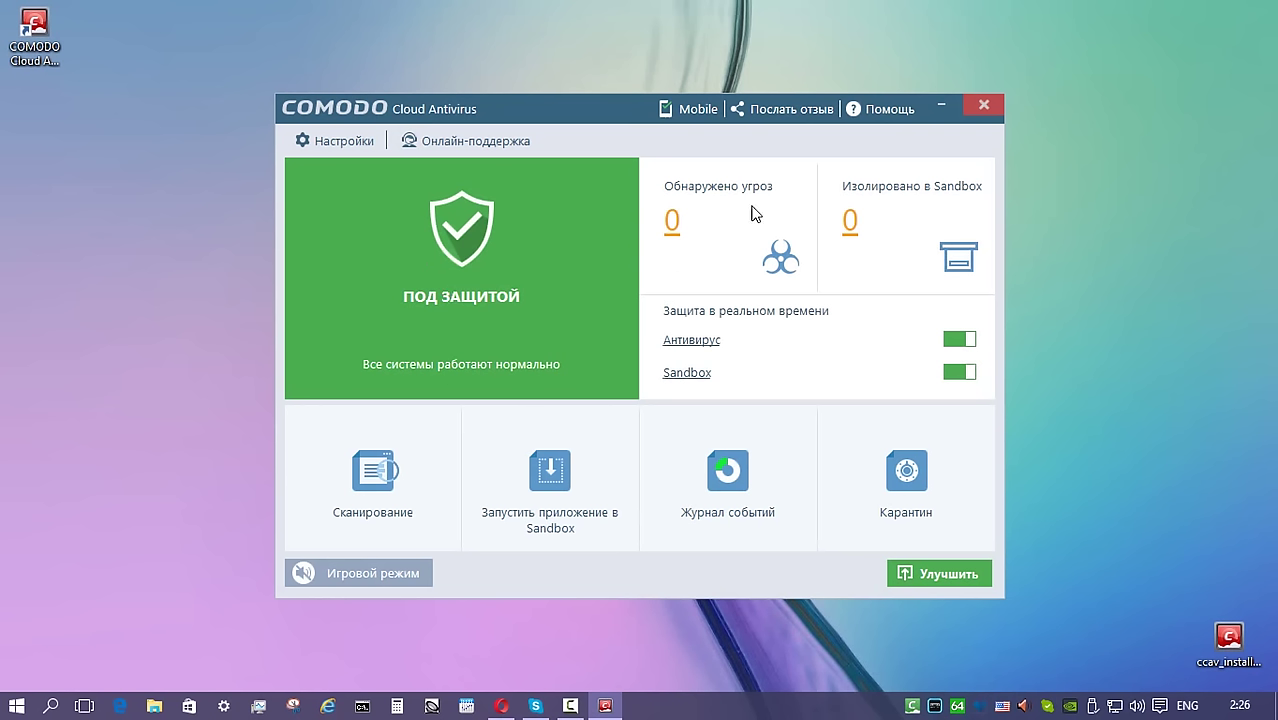
pyautogui.click(672, 224)
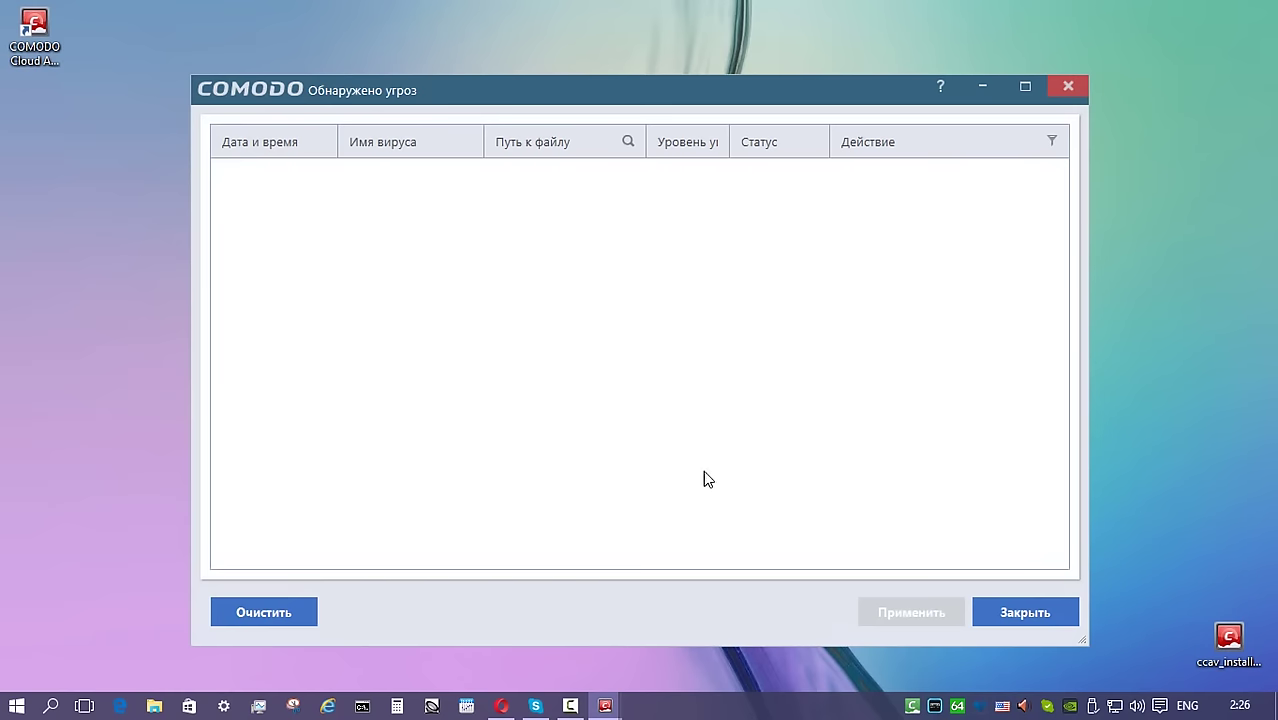
pyautogui.click(260, 610)
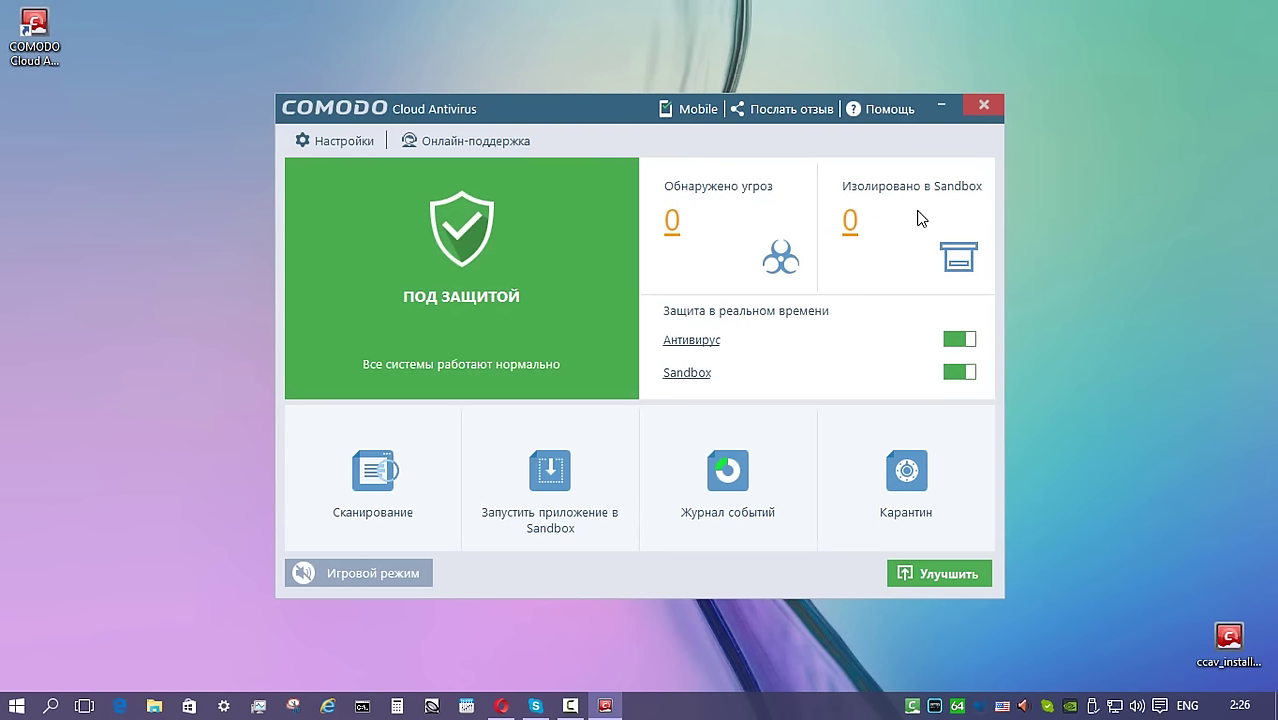
pyautogui.click(850, 222)
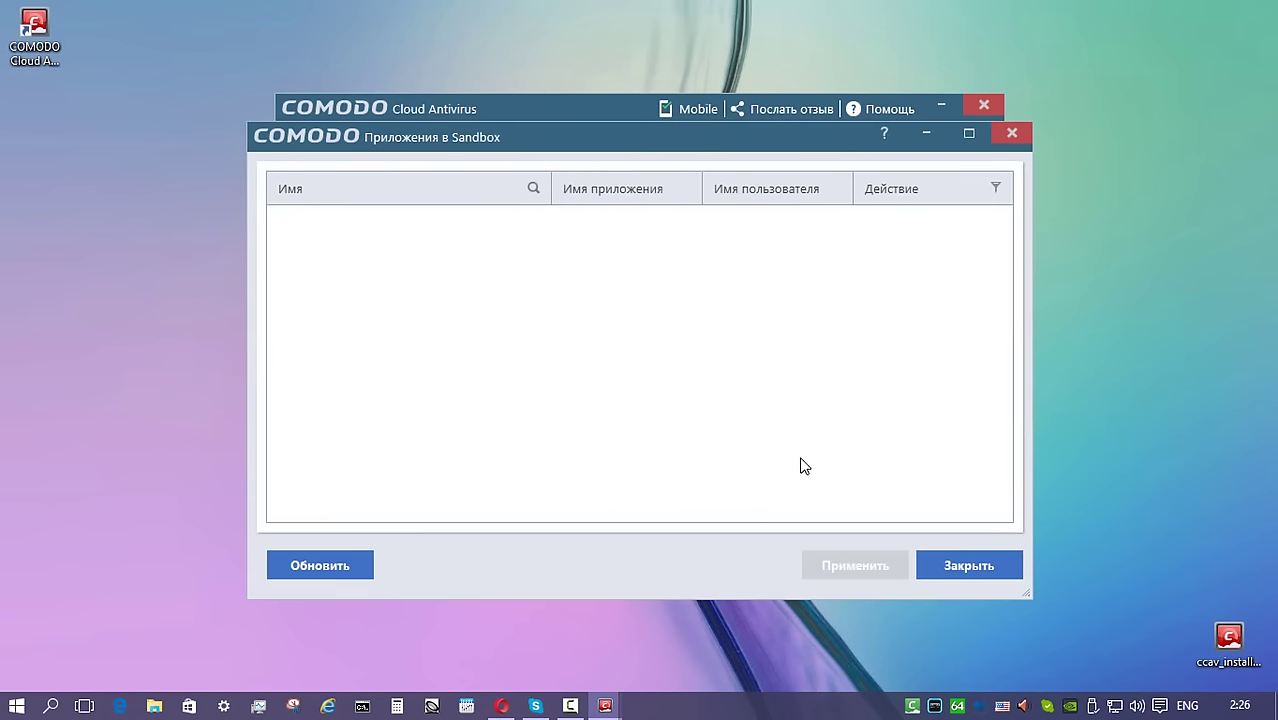
pyautogui.press('Escape')
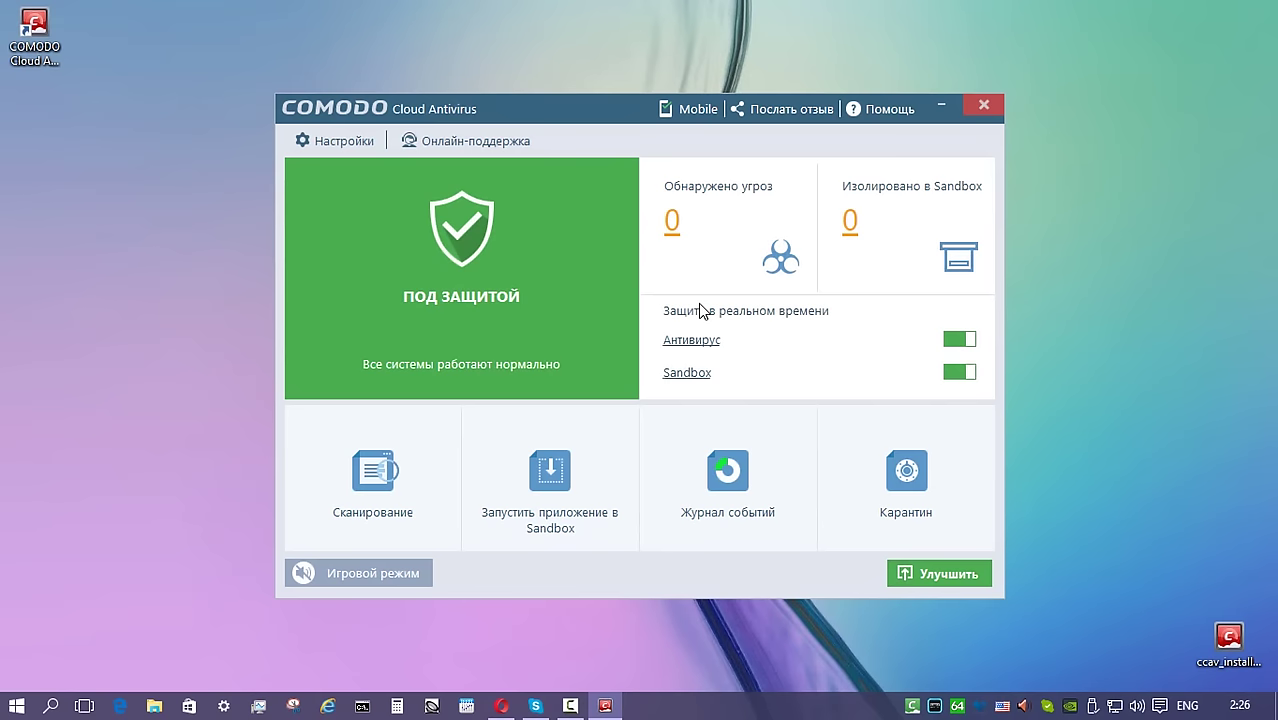
# - Switch real-time Antivirus protection off and back on, and switch off Sandbox protection
pyautogui.click(966, 342)
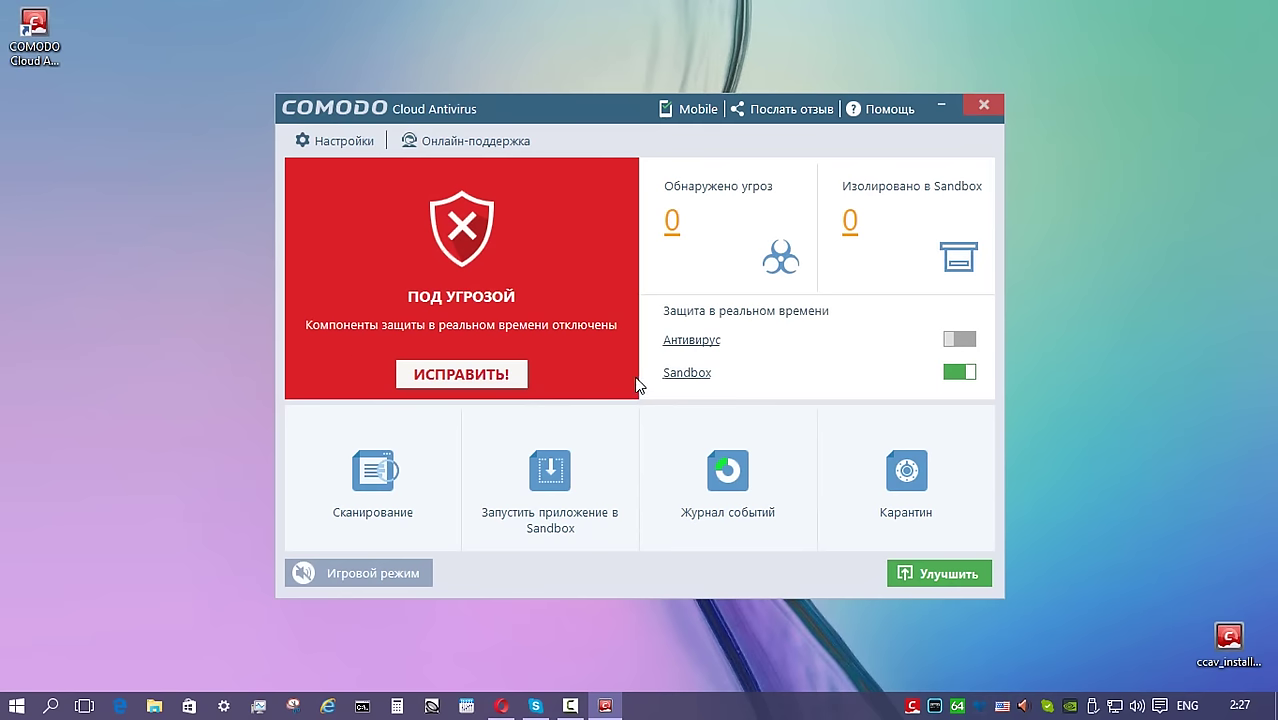
pyautogui.click(962, 343)
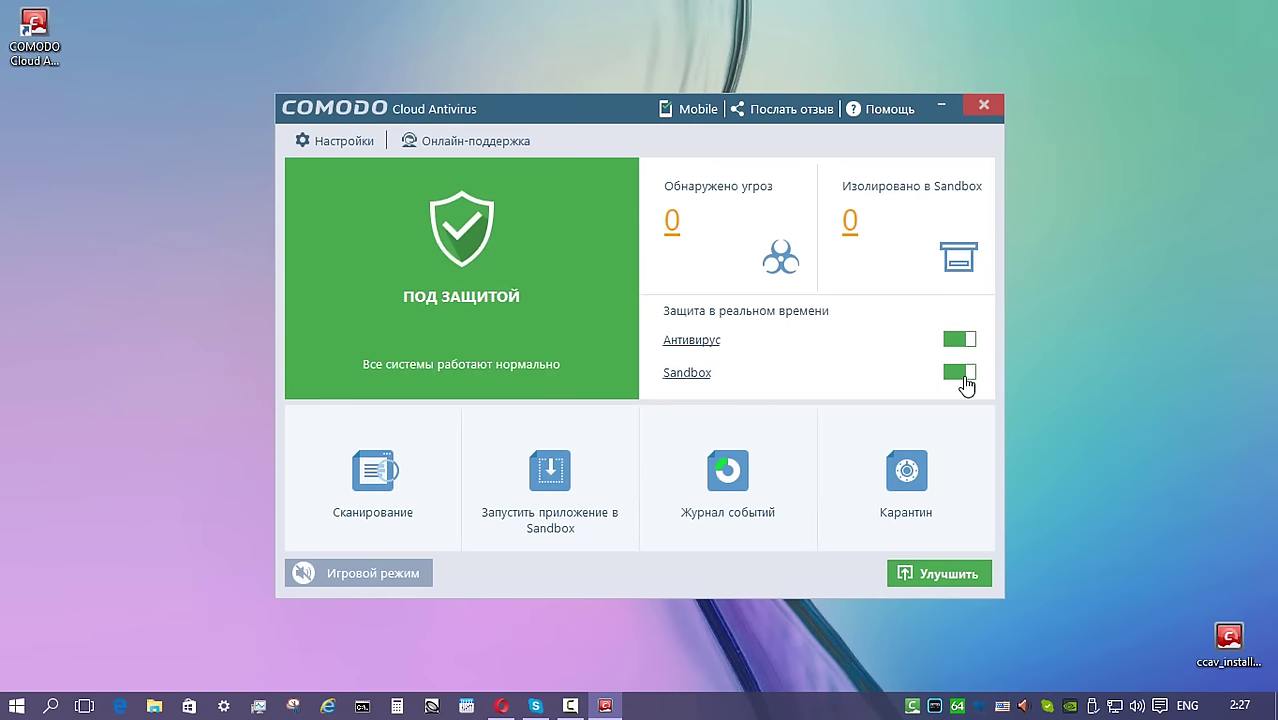
pyautogui.click(962, 373)
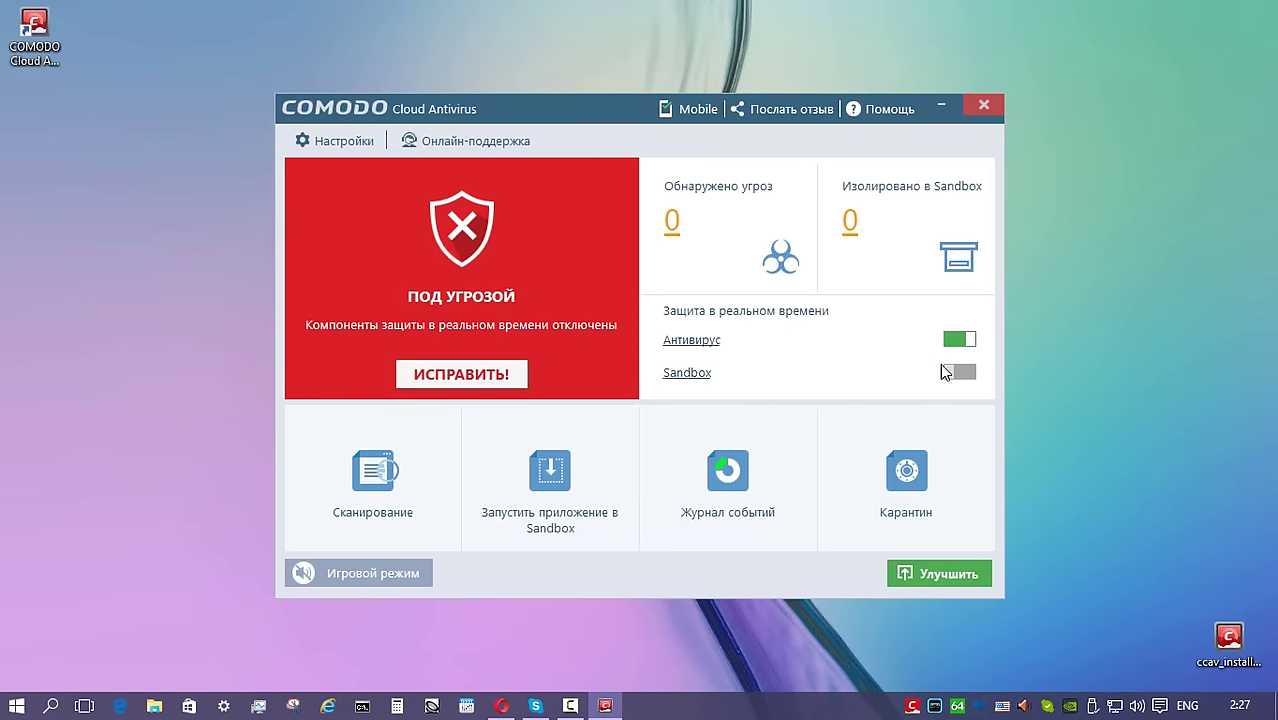
# - Switch Sandbox protection back on, and view the Antivirus and Sandbox settings without changing them
pyautogui.click(966, 373)
pyautogui.click(682, 341)
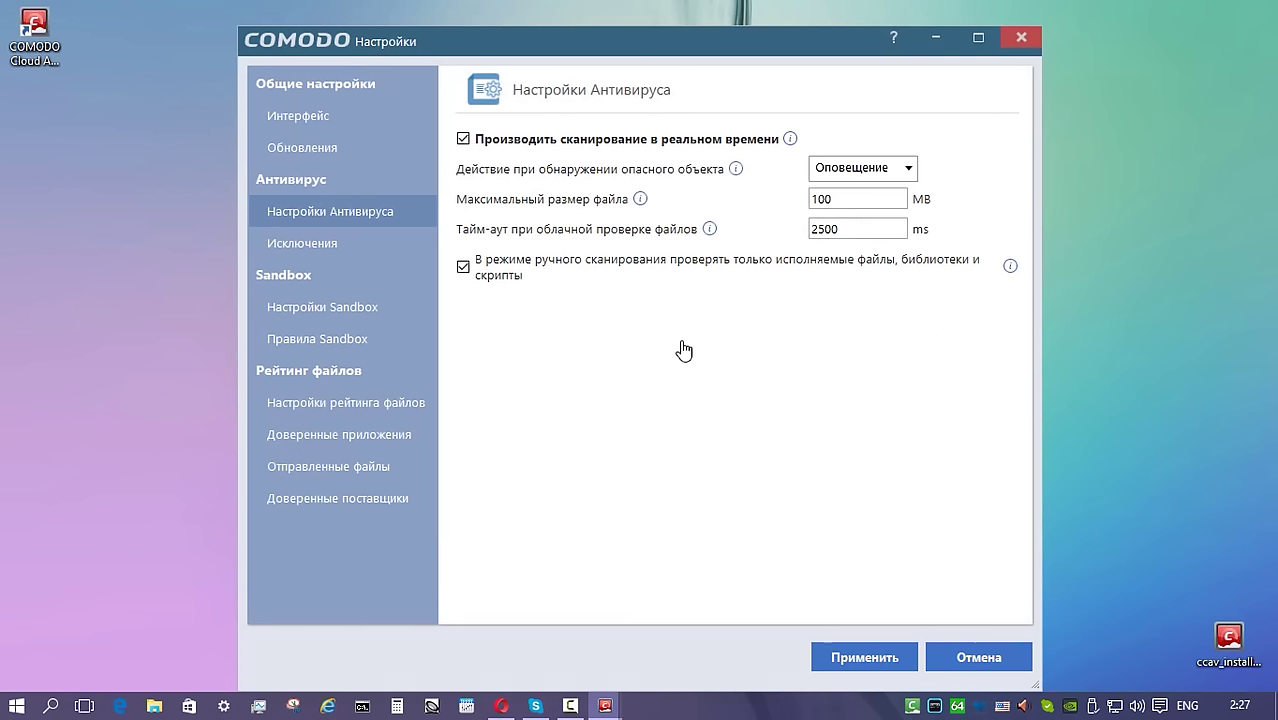
pyautogui.press('Escape')
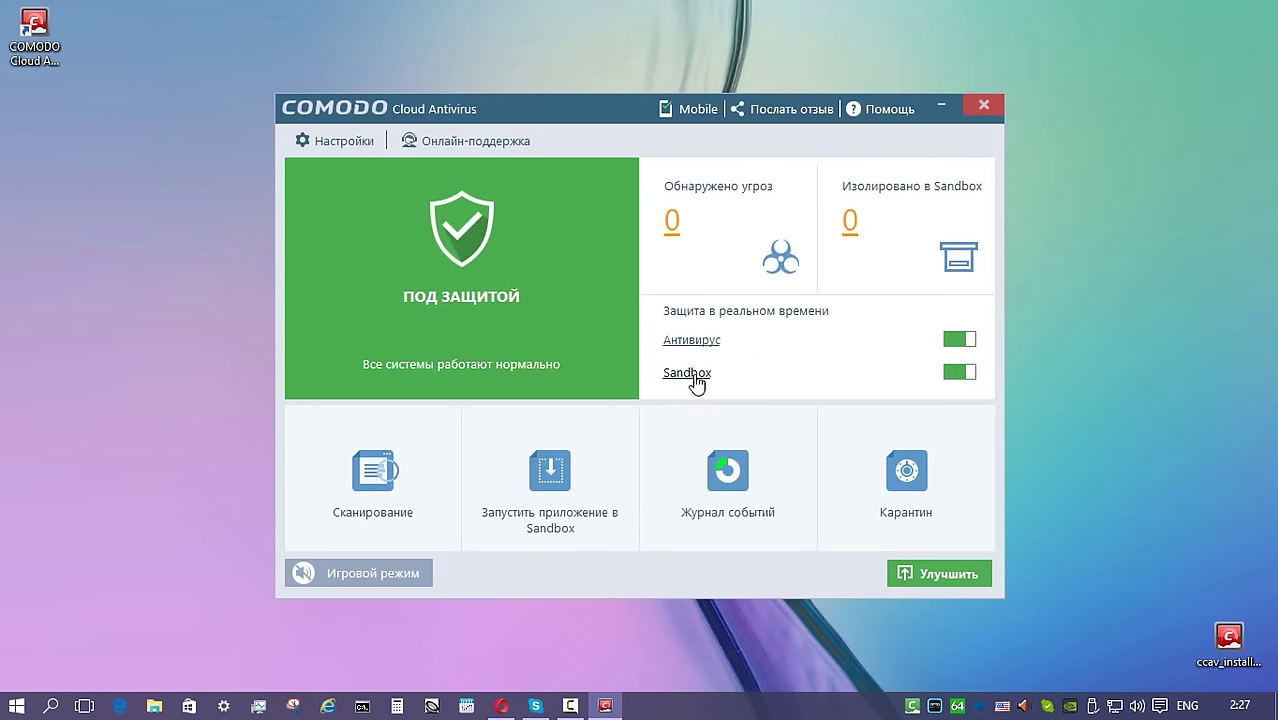
pyautogui.click(692, 373)
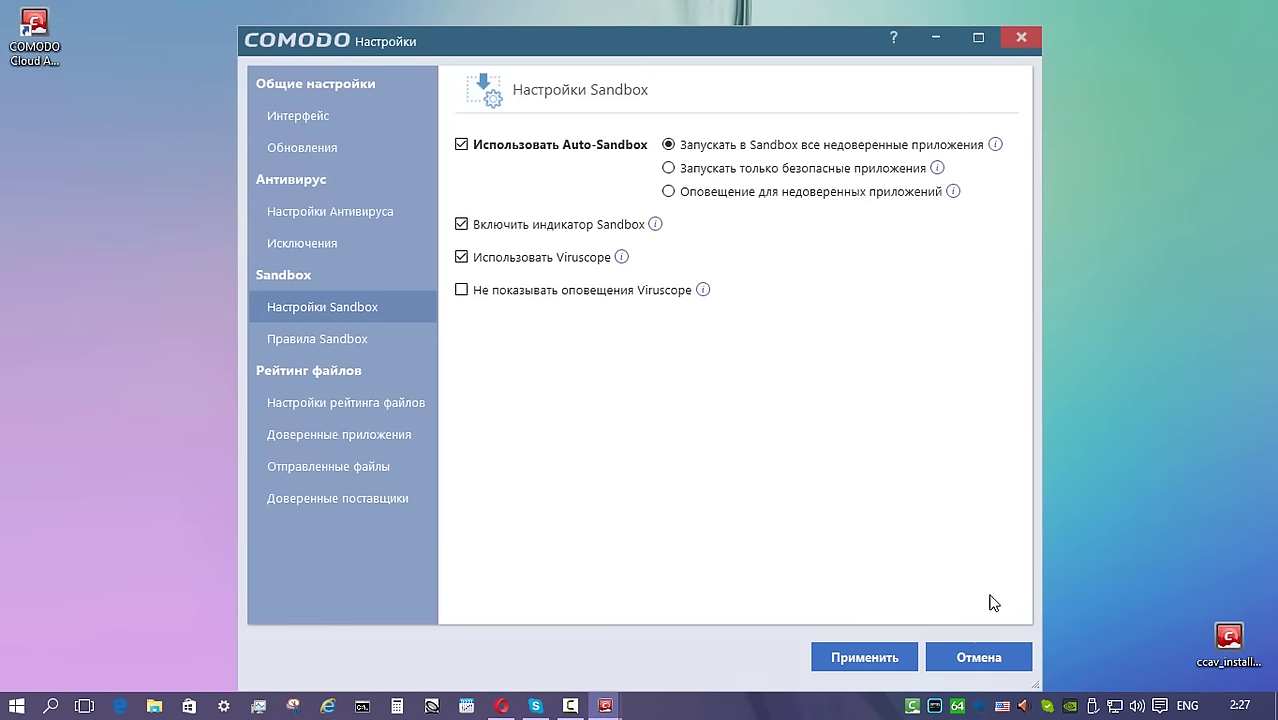
pyautogui.click(984, 657)
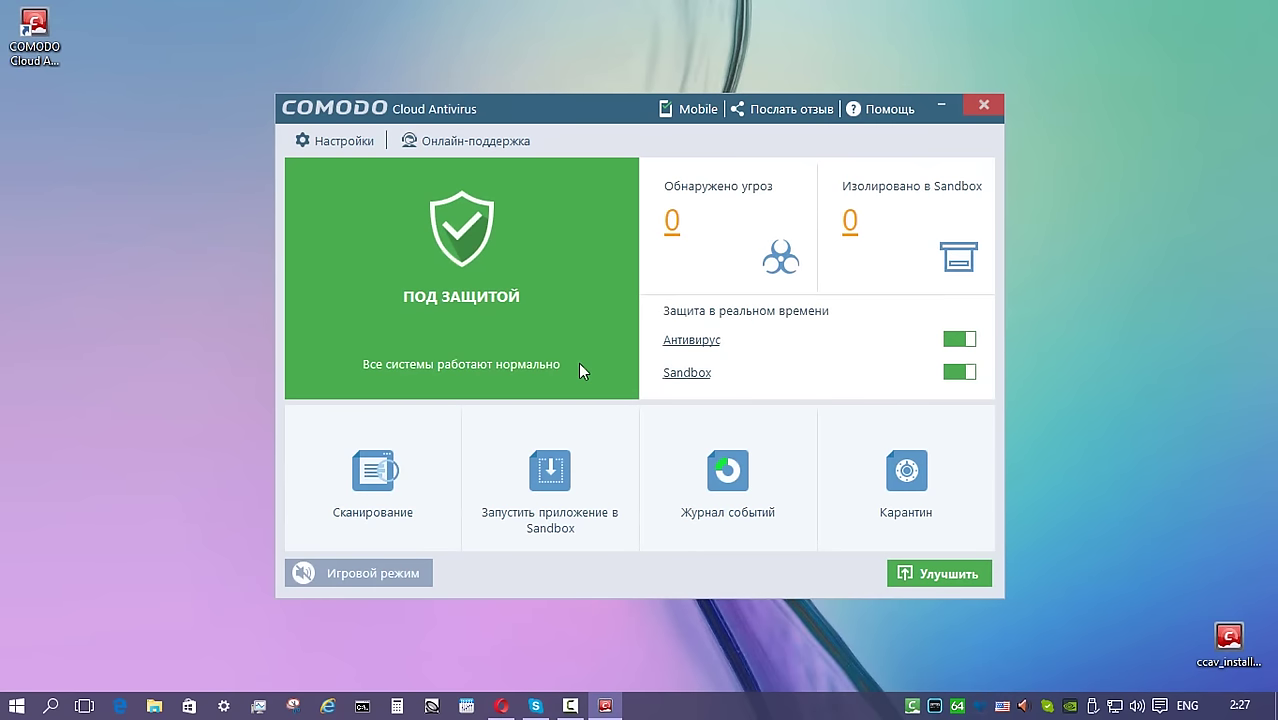
# - Start a quick scan of commonly infected areas, pause it and stop it
pyautogui.click(376, 482)
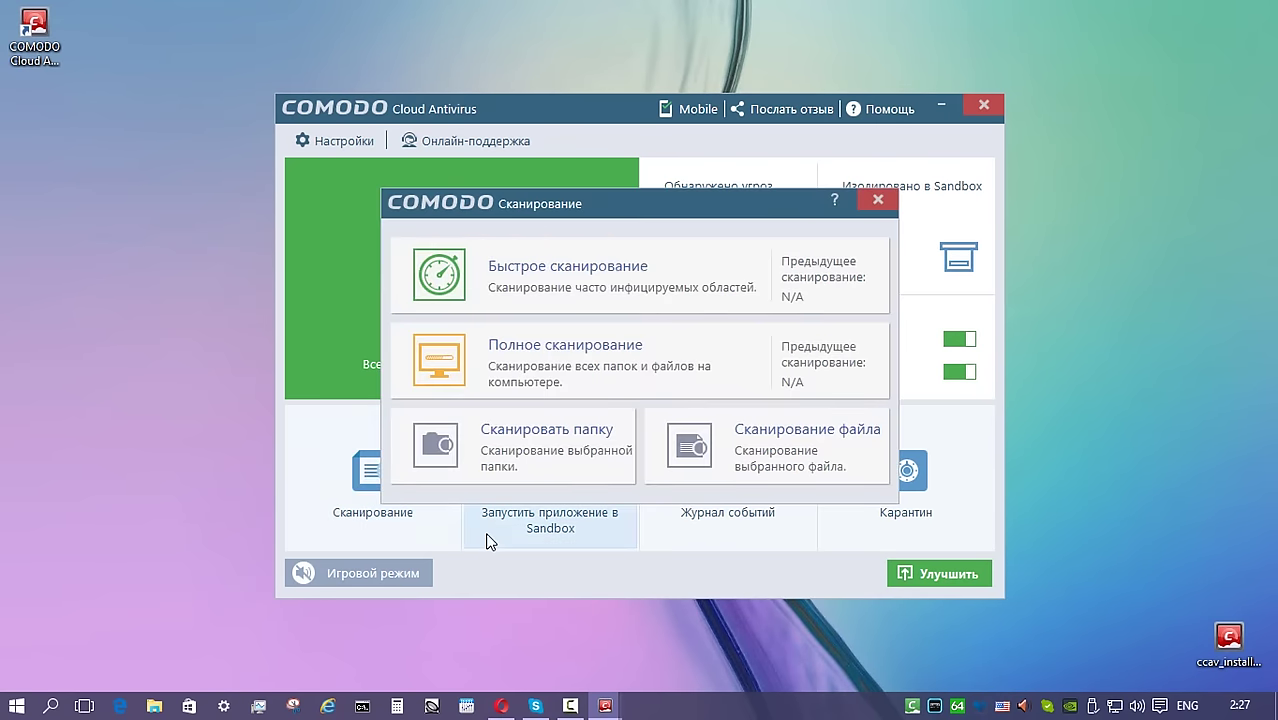
pyautogui.click(605, 277)
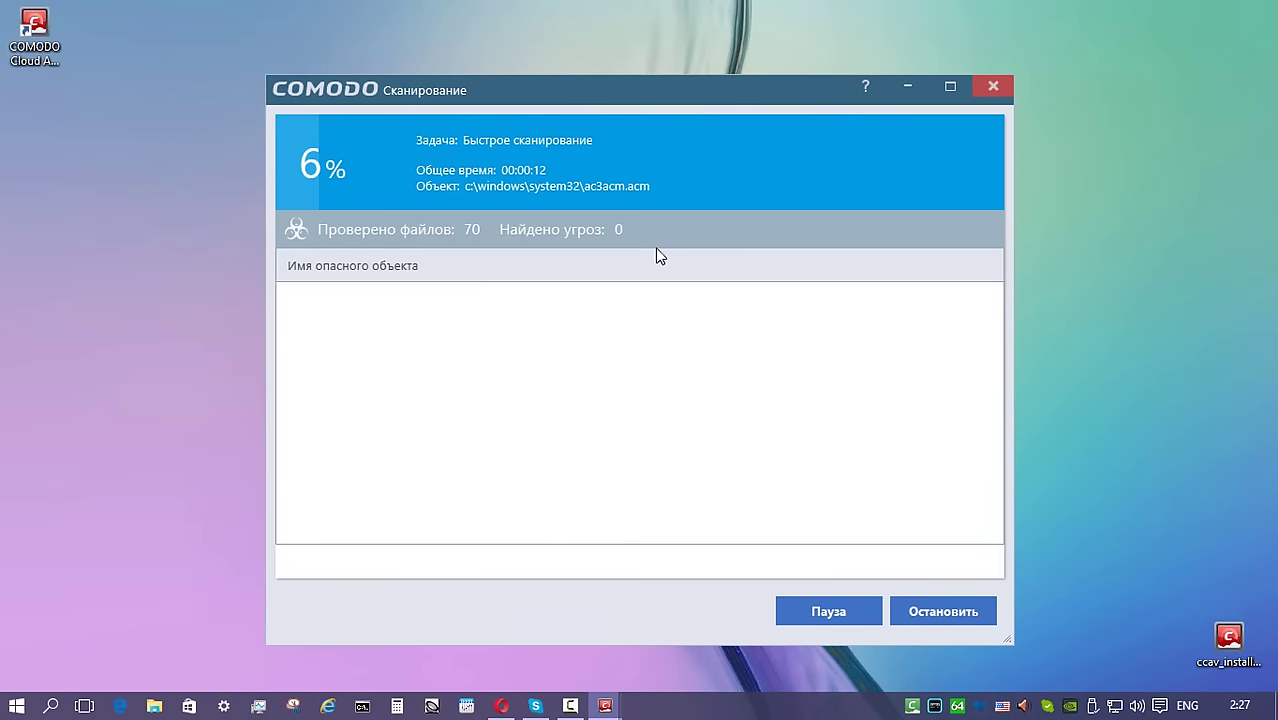
pyautogui.click(836, 613)
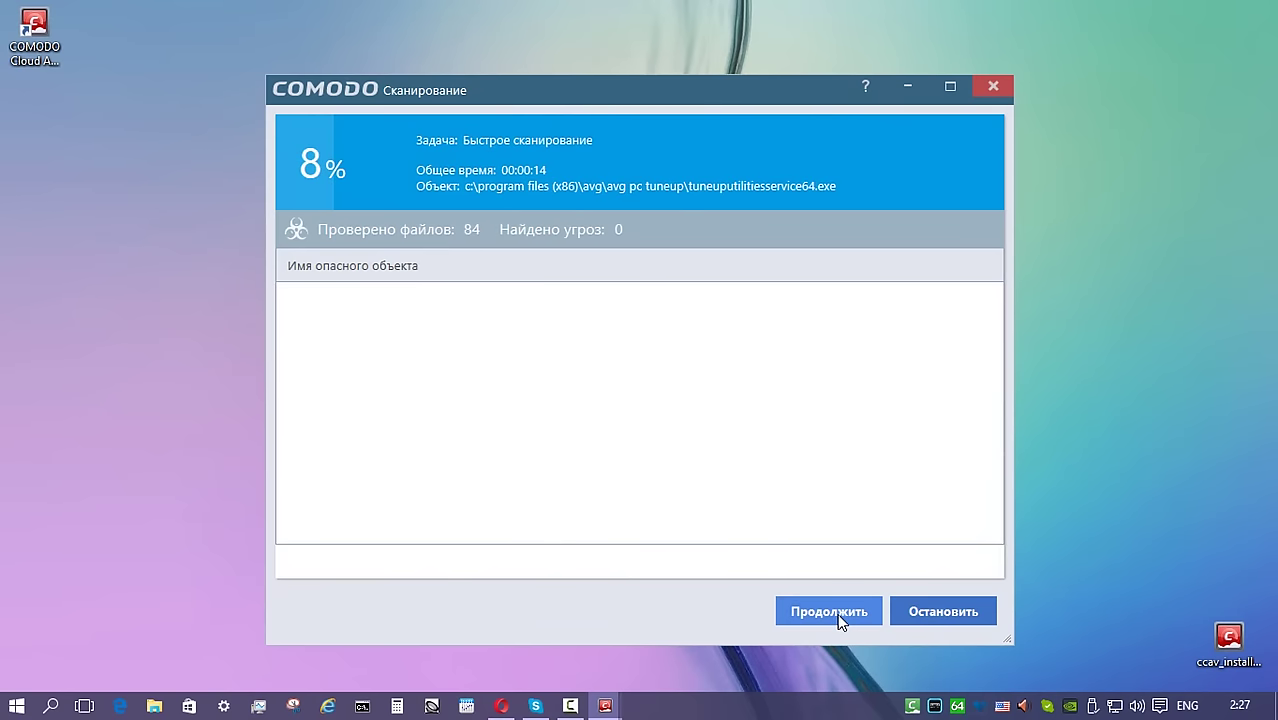
pyautogui.click(943, 611)
pyautogui.click(676, 409)
# - Try the full scan, a folder scan of Загрузки and the single-file scan
pyautogui.click(592, 355)
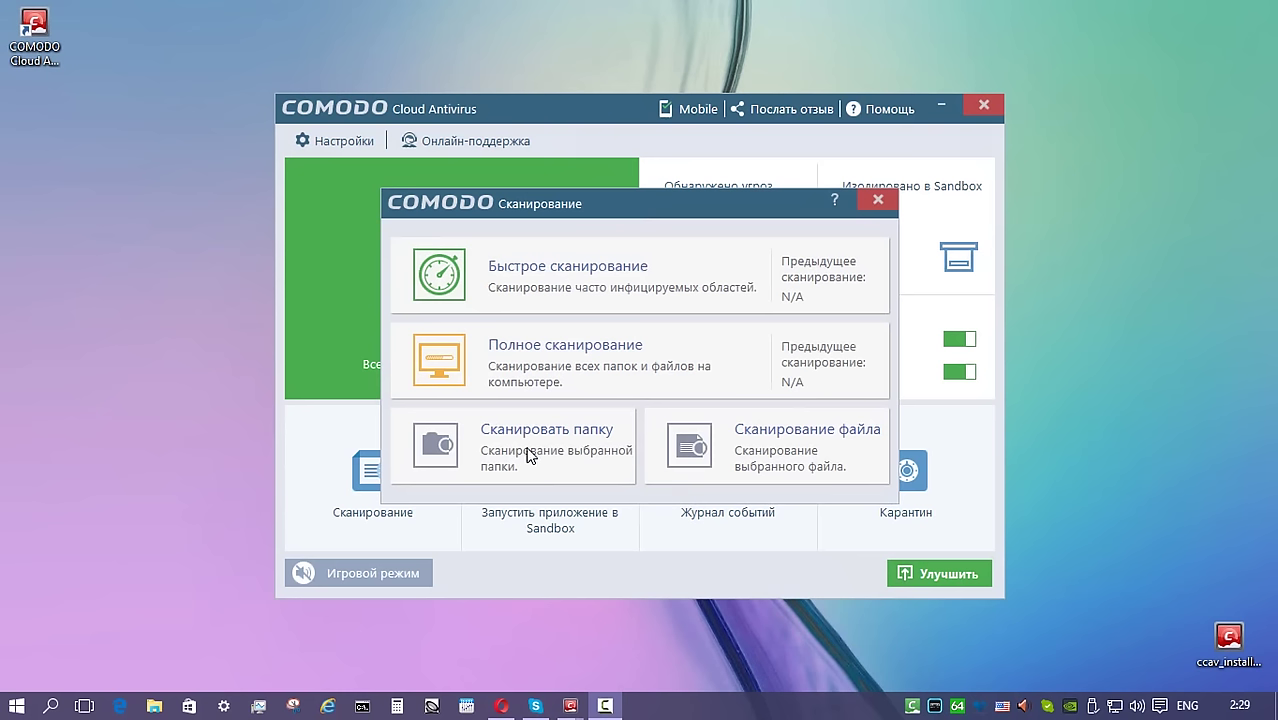
pyautogui.click(530, 455)
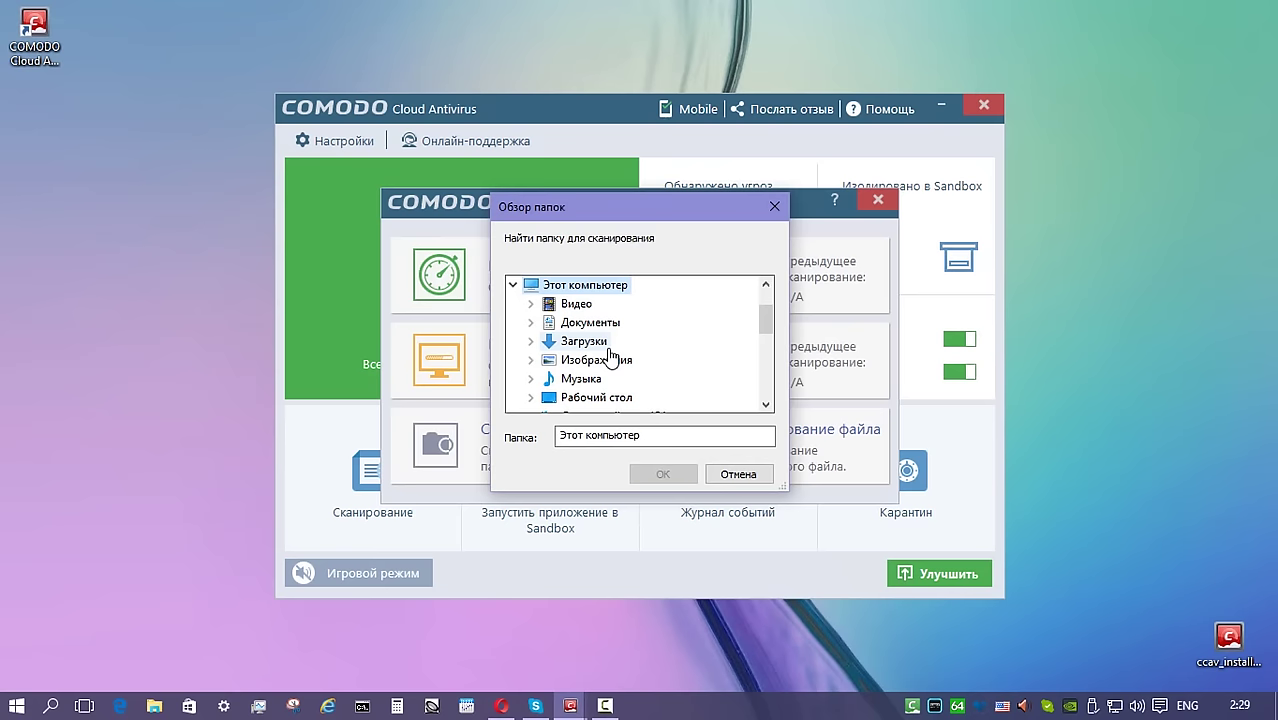
pyautogui.click(605, 343)
pyautogui.click(666, 474)
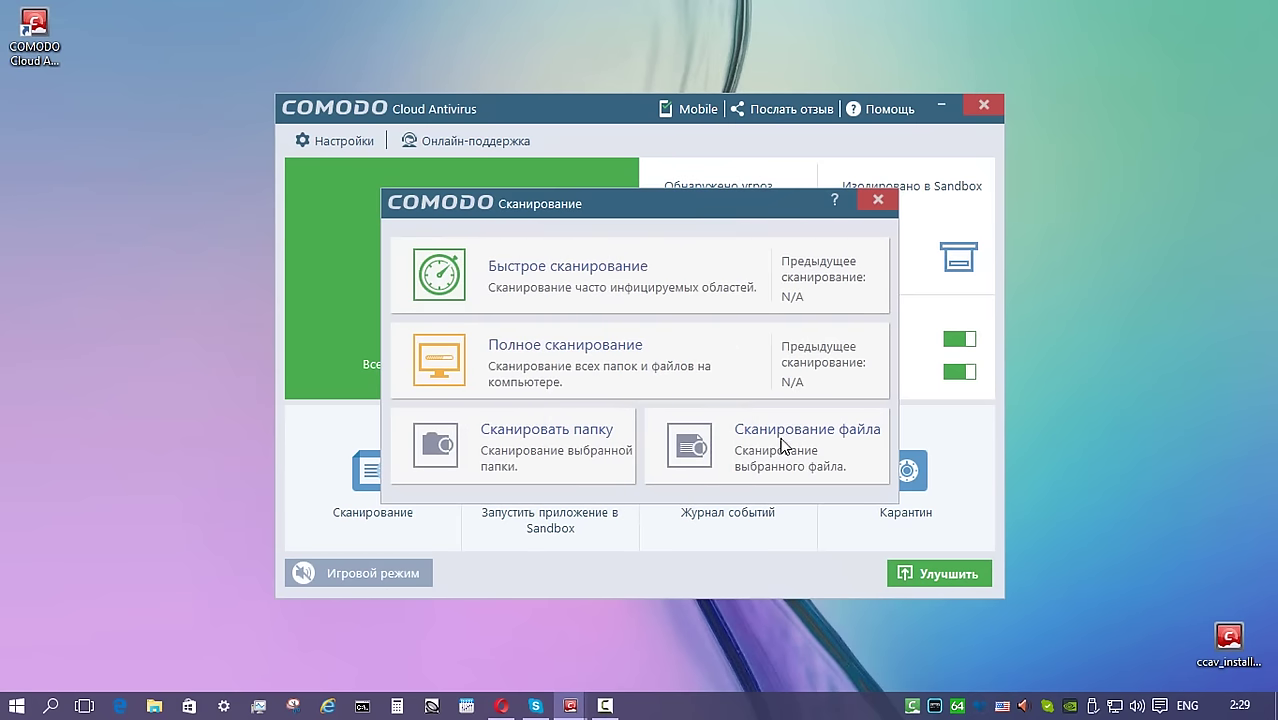
pyautogui.click(779, 441)
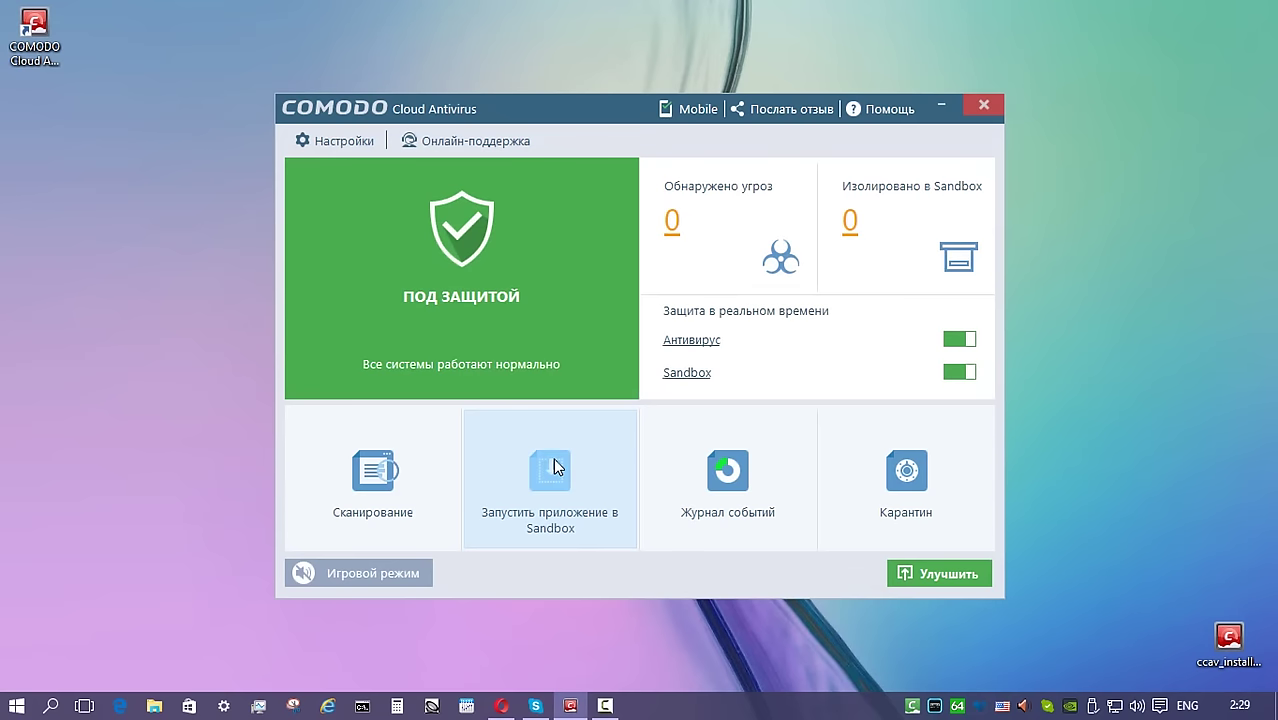
# - View the choices for running an application in Sandbox without launching any, and open the event log
pyautogui.click(556, 467)
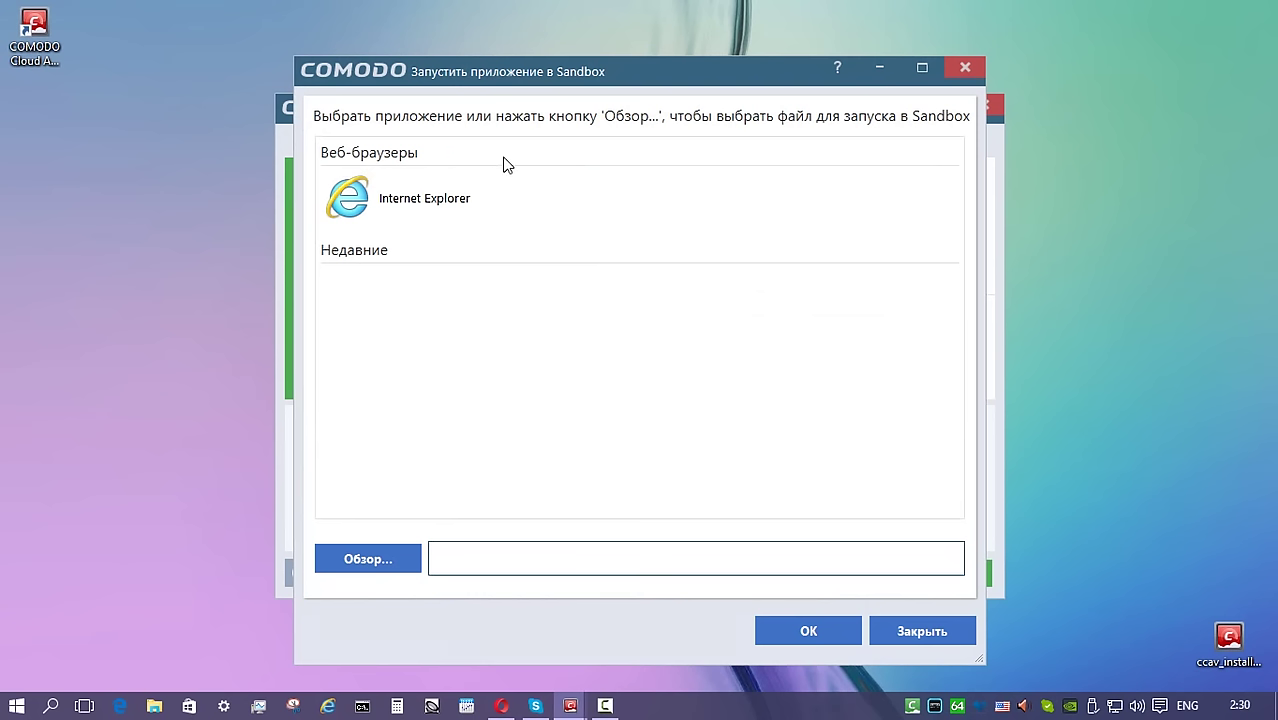
pyautogui.press('Escape')
pyautogui.click(735, 480)
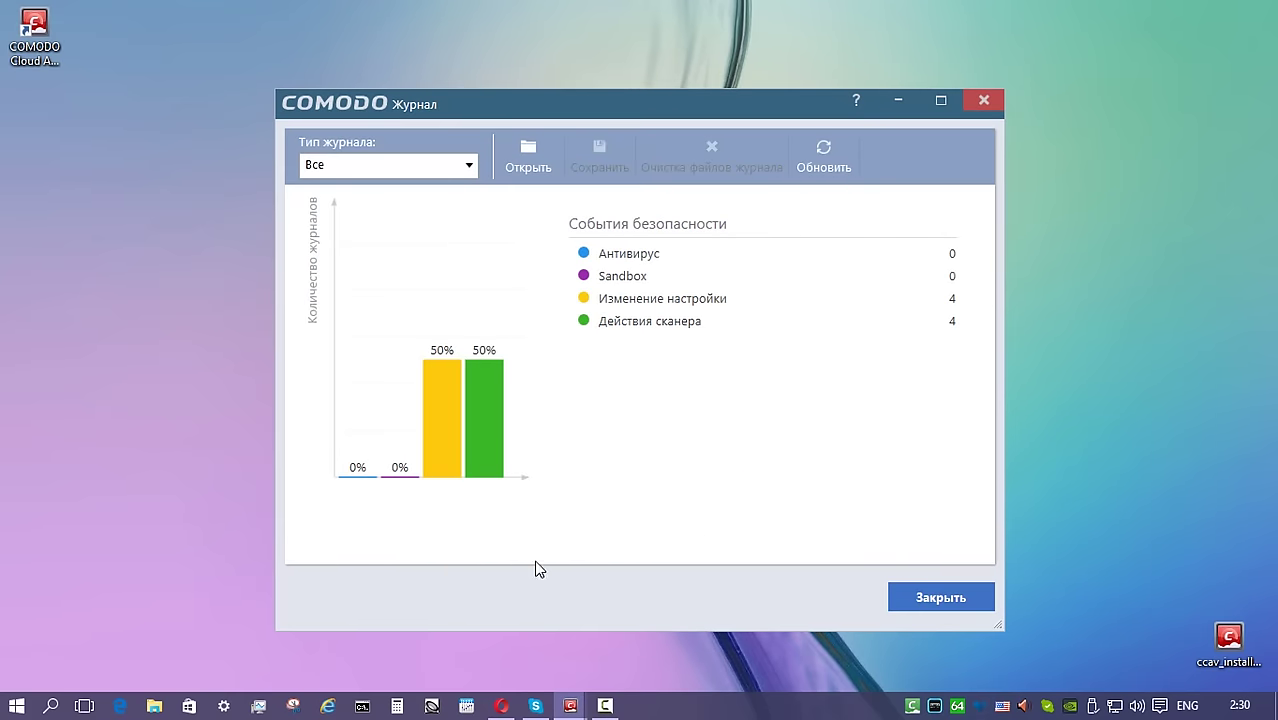
# - Examine the Sandbox, Антивирус, Изменение настройки and Действия logs one by one, and return to the overview of all events
pyautogui.click(469, 165)
pyautogui.click(360, 208)
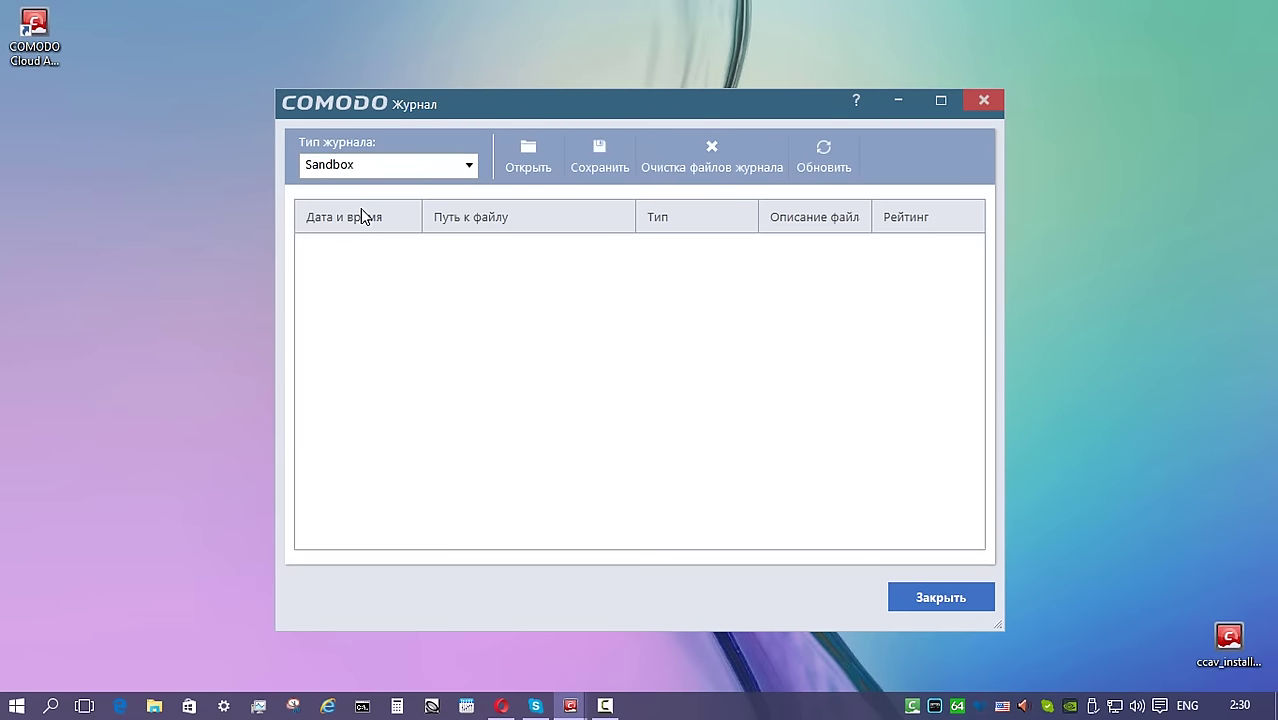
pyautogui.click(472, 168)
pyautogui.click(355, 227)
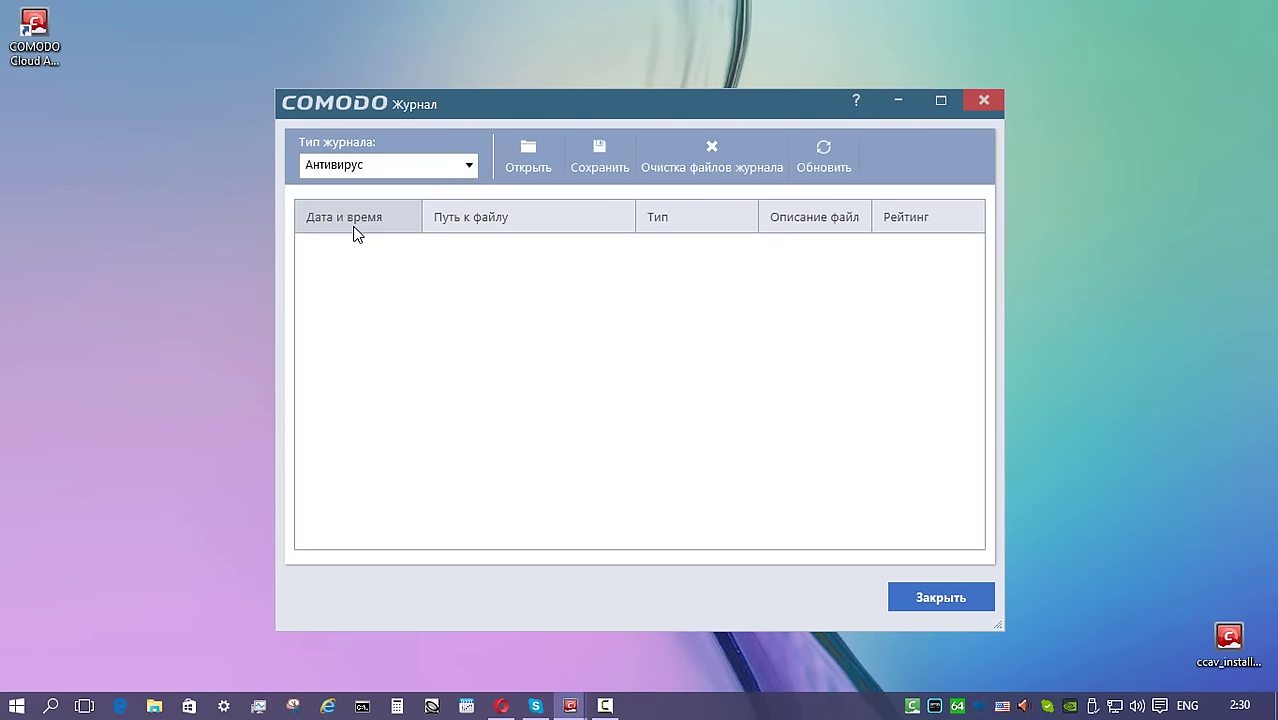
pyautogui.click(470, 166)
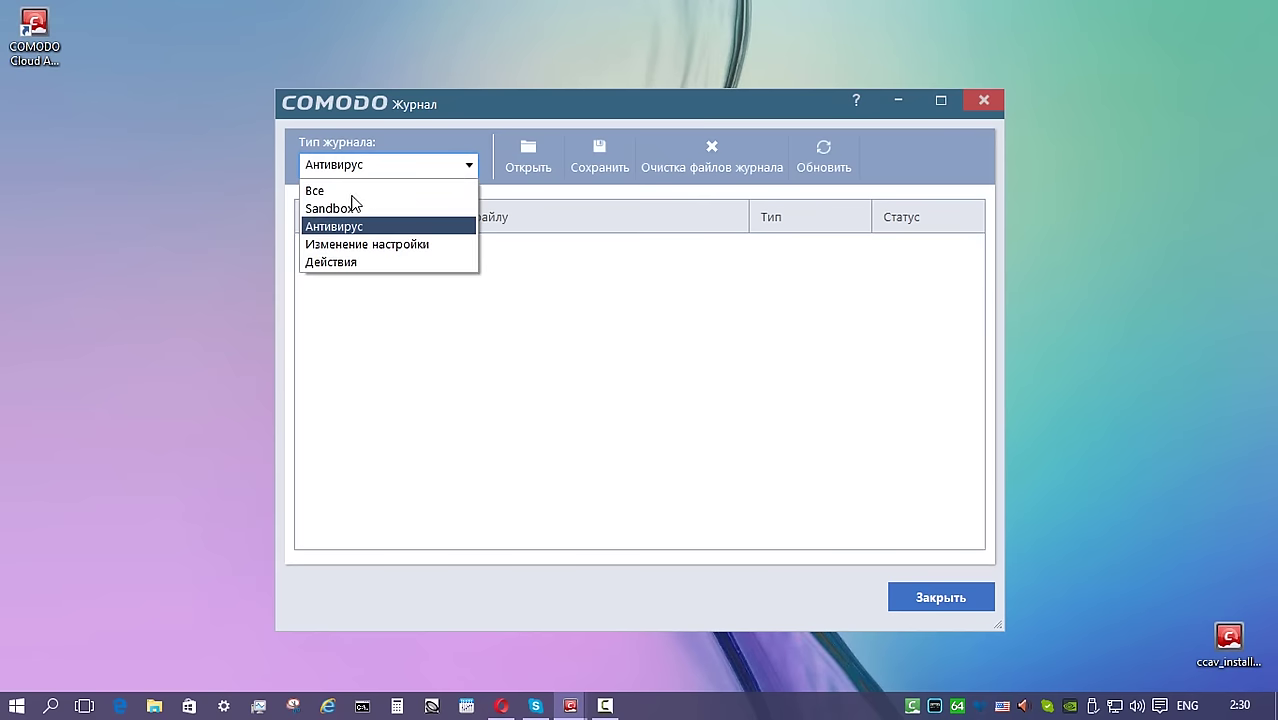
pyautogui.click(340, 244)
pyautogui.click(472, 168)
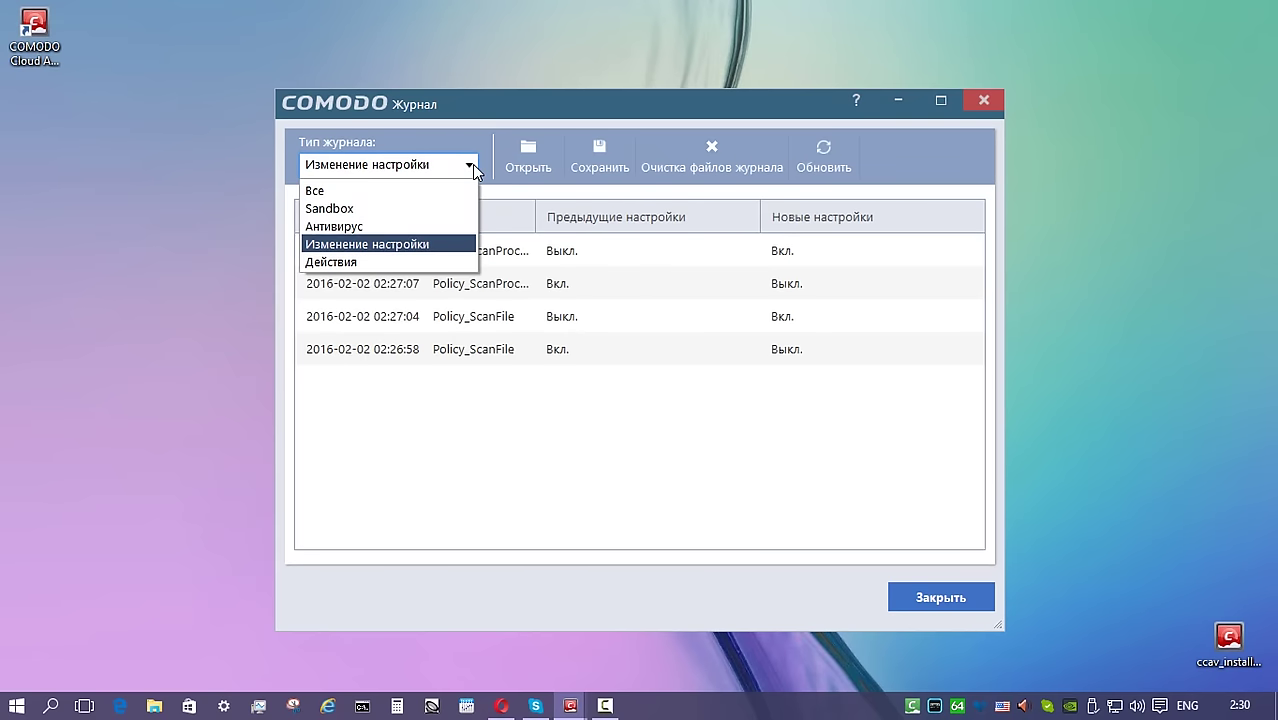
pyautogui.click(345, 262)
pyautogui.click(470, 165)
pyautogui.click(405, 190)
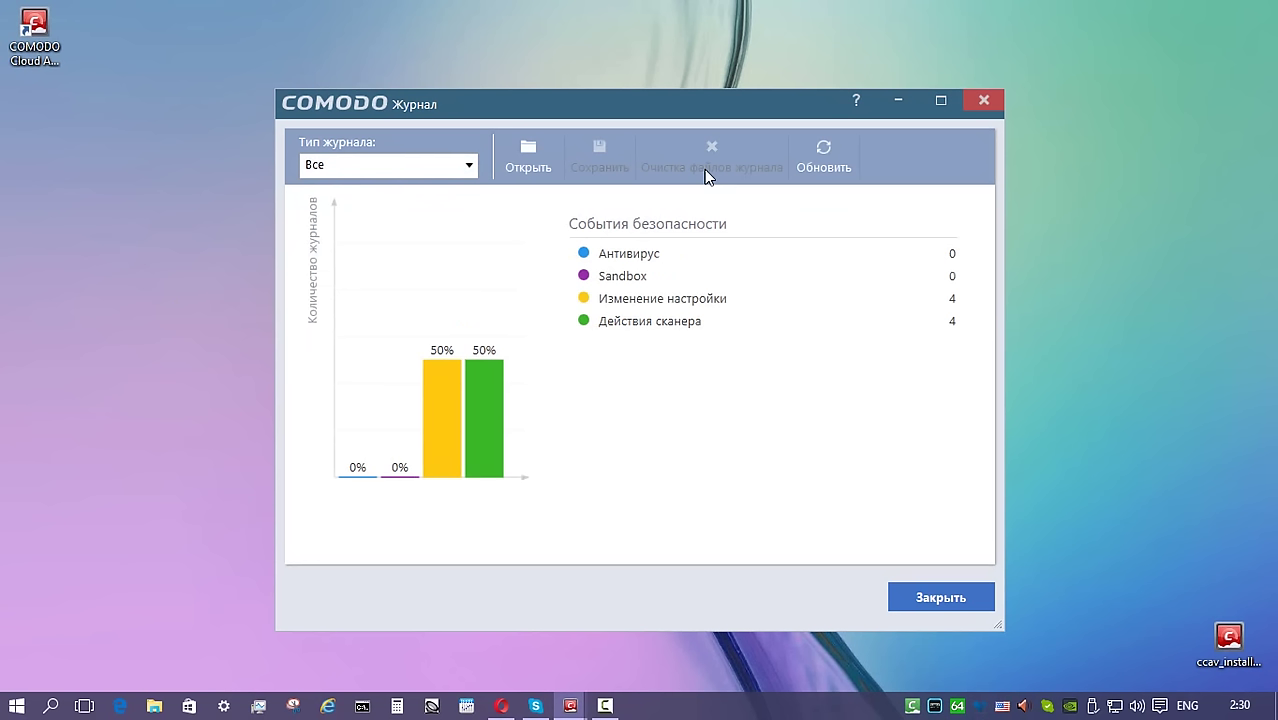
# - Leave the event log and view the list of quarantined items
pyautogui.click(940, 597)
pyautogui.click(906, 476)
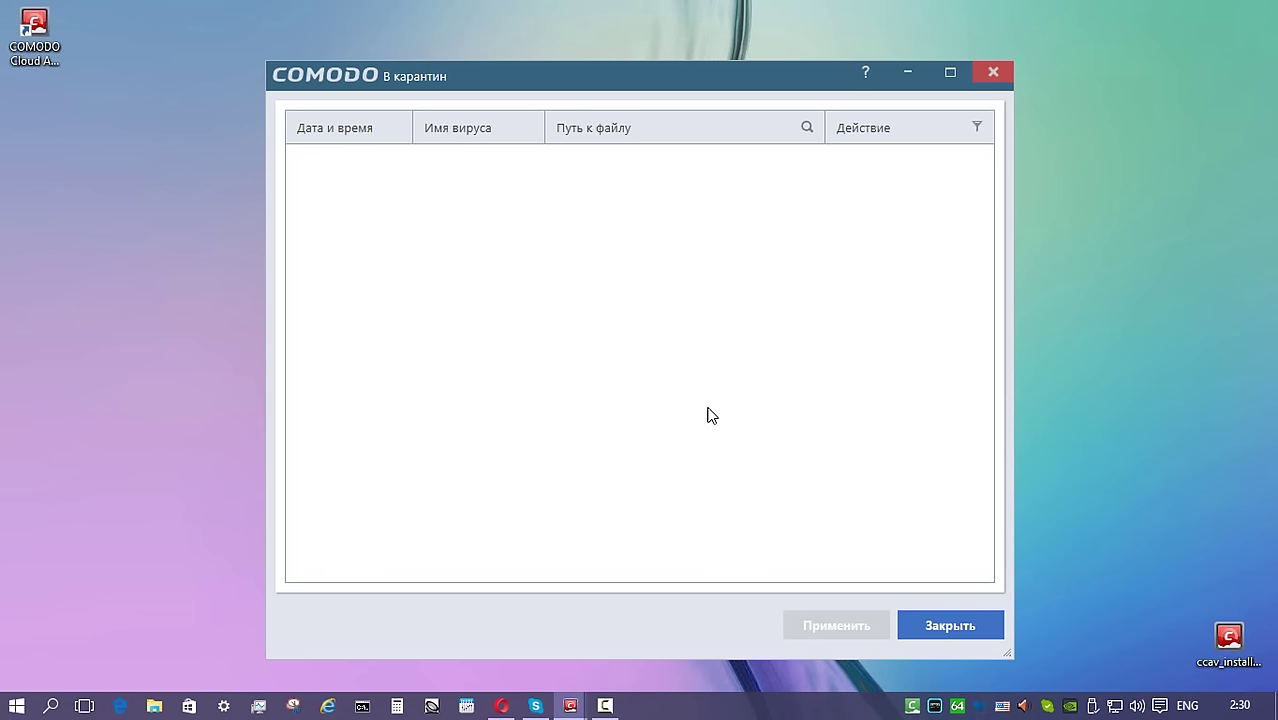
pyautogui.click(950, 625)
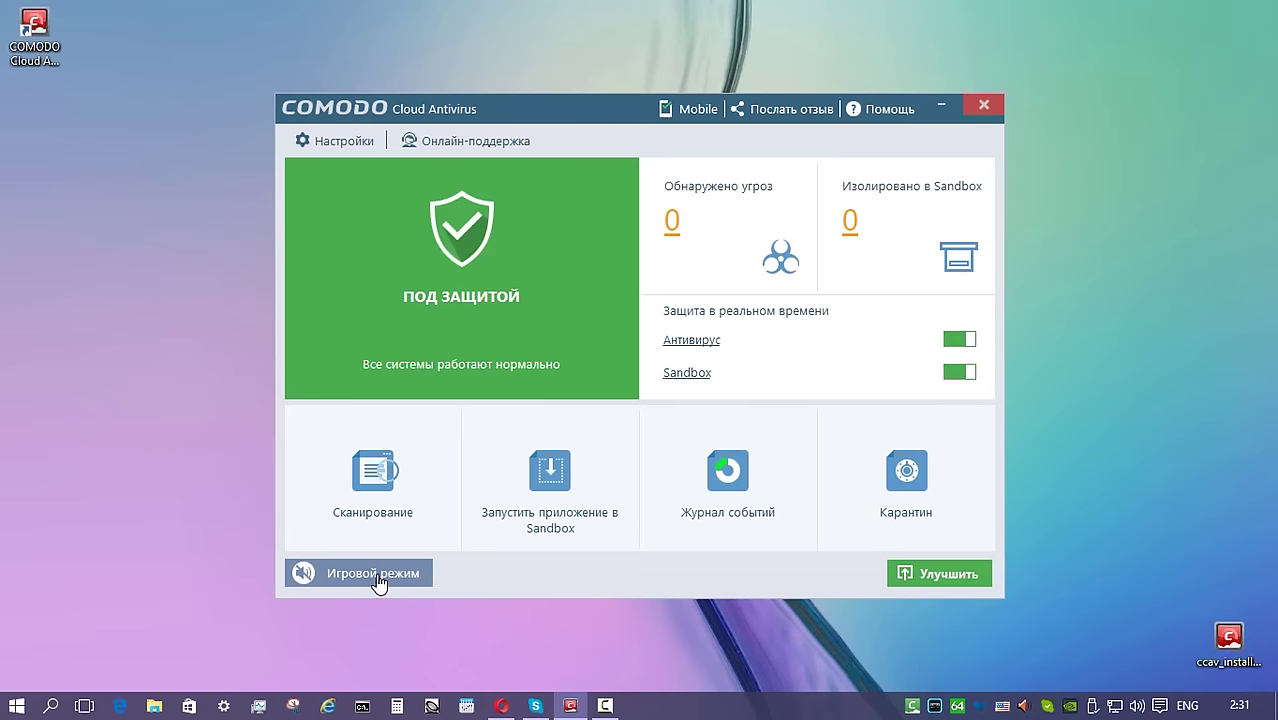
# - Try the game mode and view the paid upgrade offers on the Comodo website
pyautogui.click(378, 582)
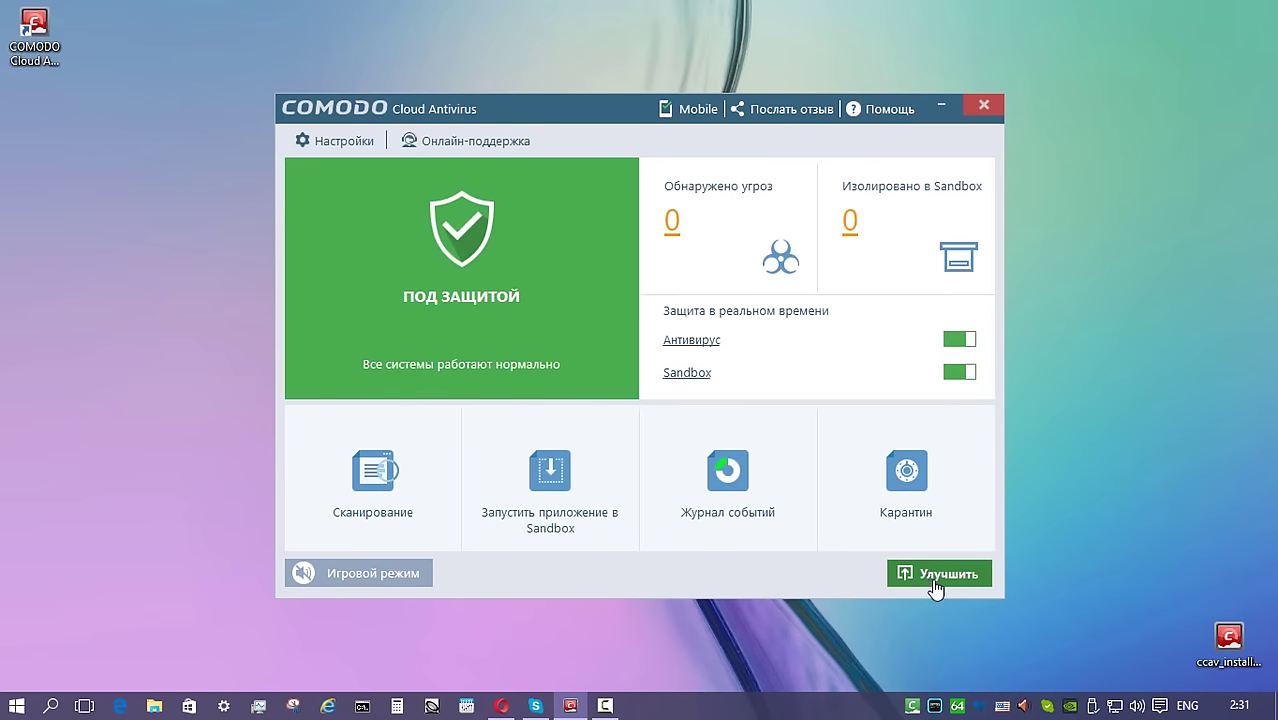
pyautogui.click(938, 576)
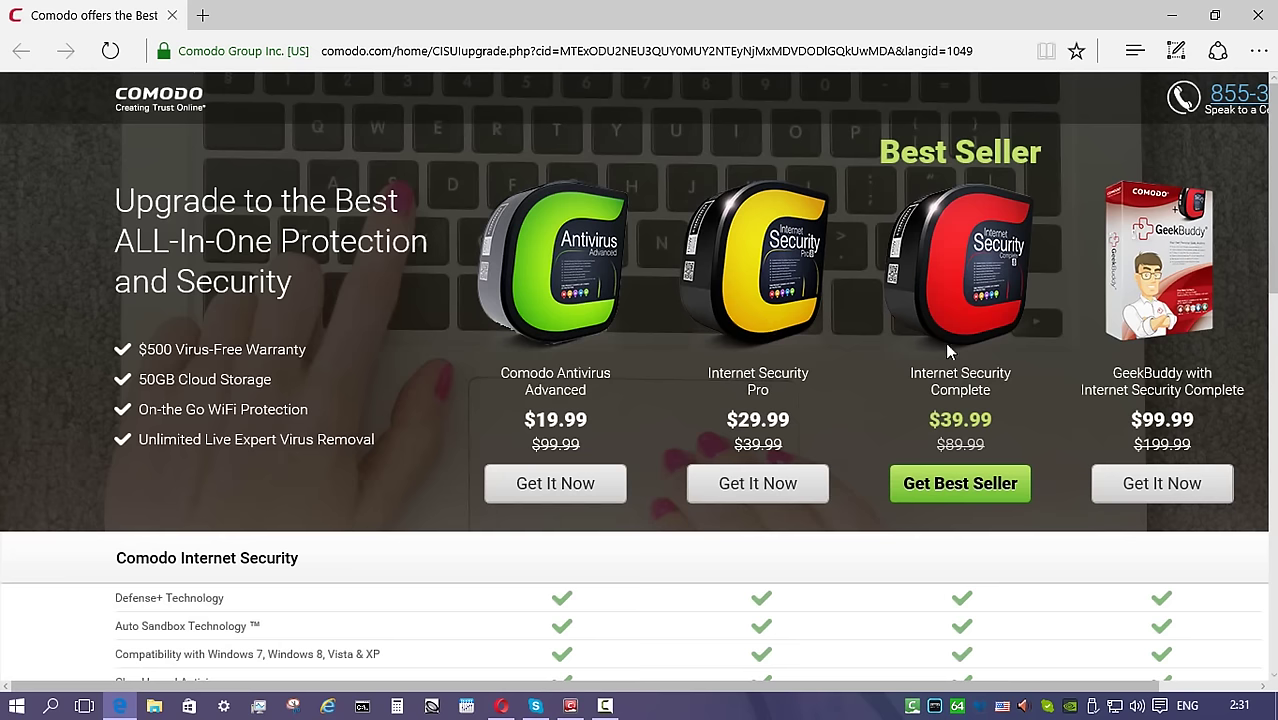
pyautogui.scroll(-3, 962, 350)
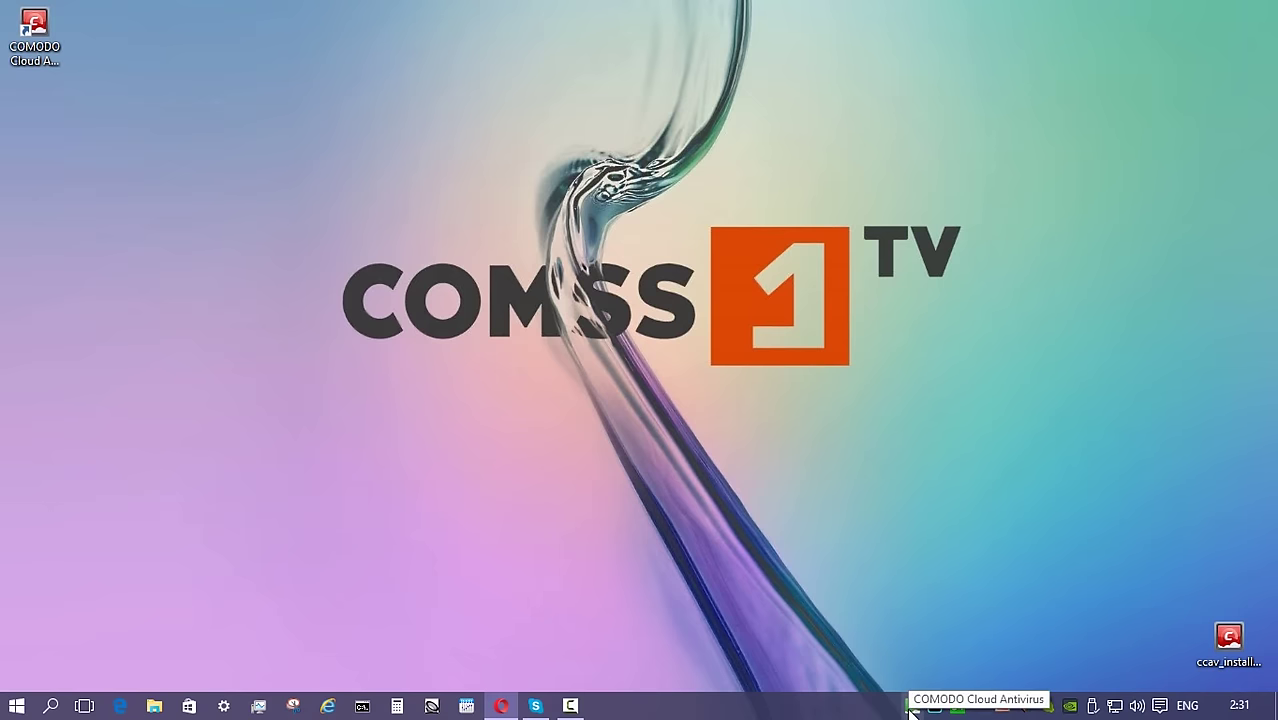
# - Check the antivirus's system tray commands by opening the scan window, main window and settings, closing each without changes
pyautogui.rightClick(915, 706)
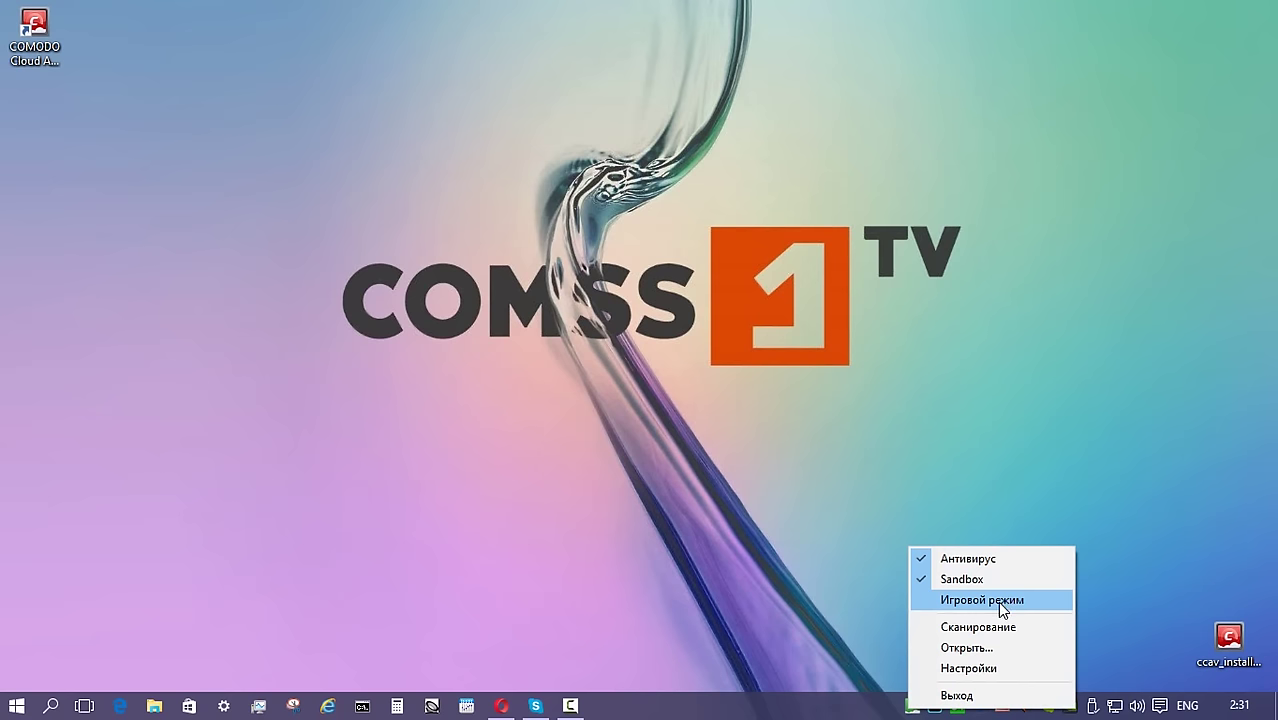
pyautogui.click(993, 627)
pyautogui.click(878, 199)
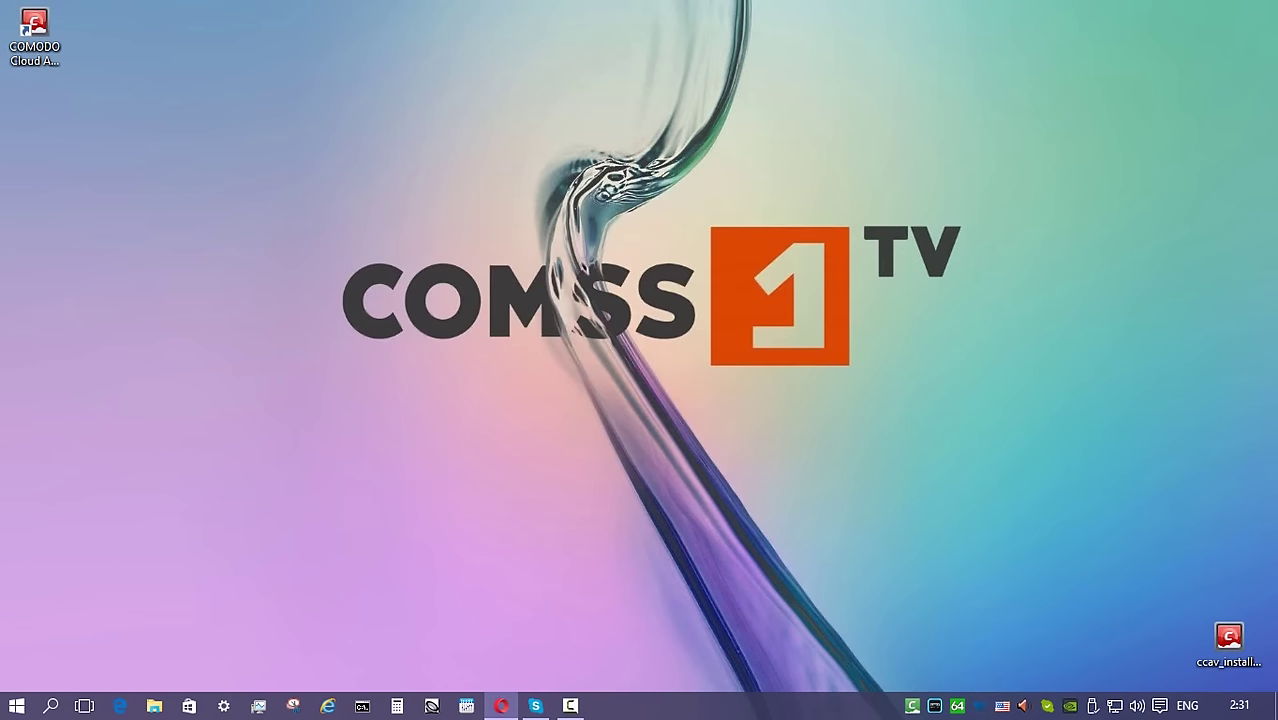
pyautogui.rightClick(912, 706)
pyautogui.click(1004, 648)
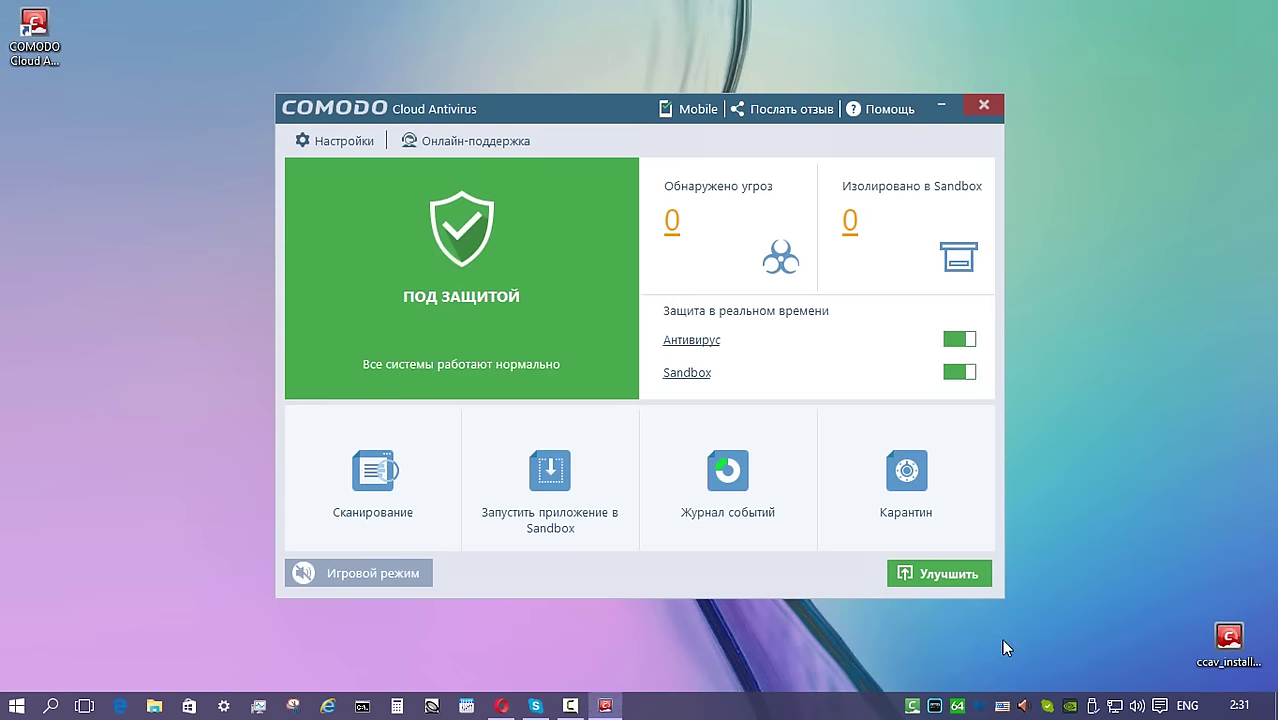
pyautogui.click(982, 108)
pyautogui.rightClick(912, 706)
pyautogui.click(958, 664)
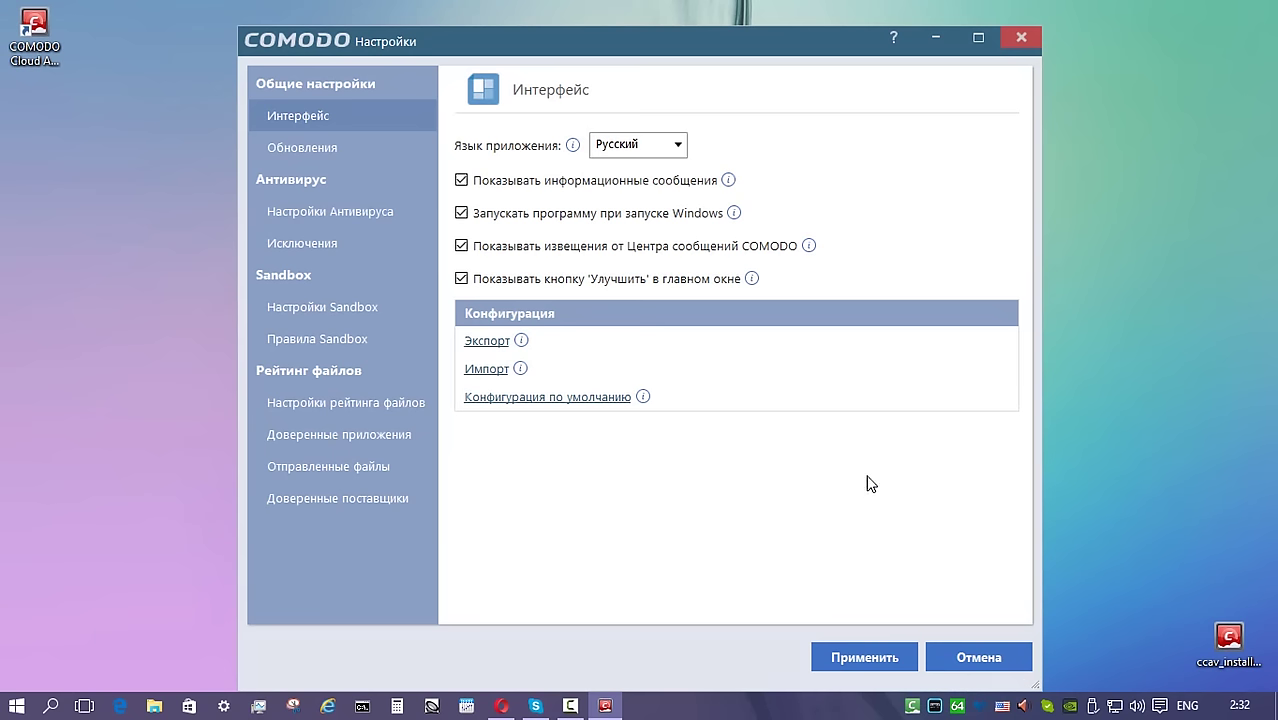
pyautogui.click(978, 657)
pyautogui.rightClick(912, 706)
# - Check the COMODO commands offered for the Cloud Antivirus desktop shortcut and run it as a trusted application
pyautogui.rightClick(26, 28)
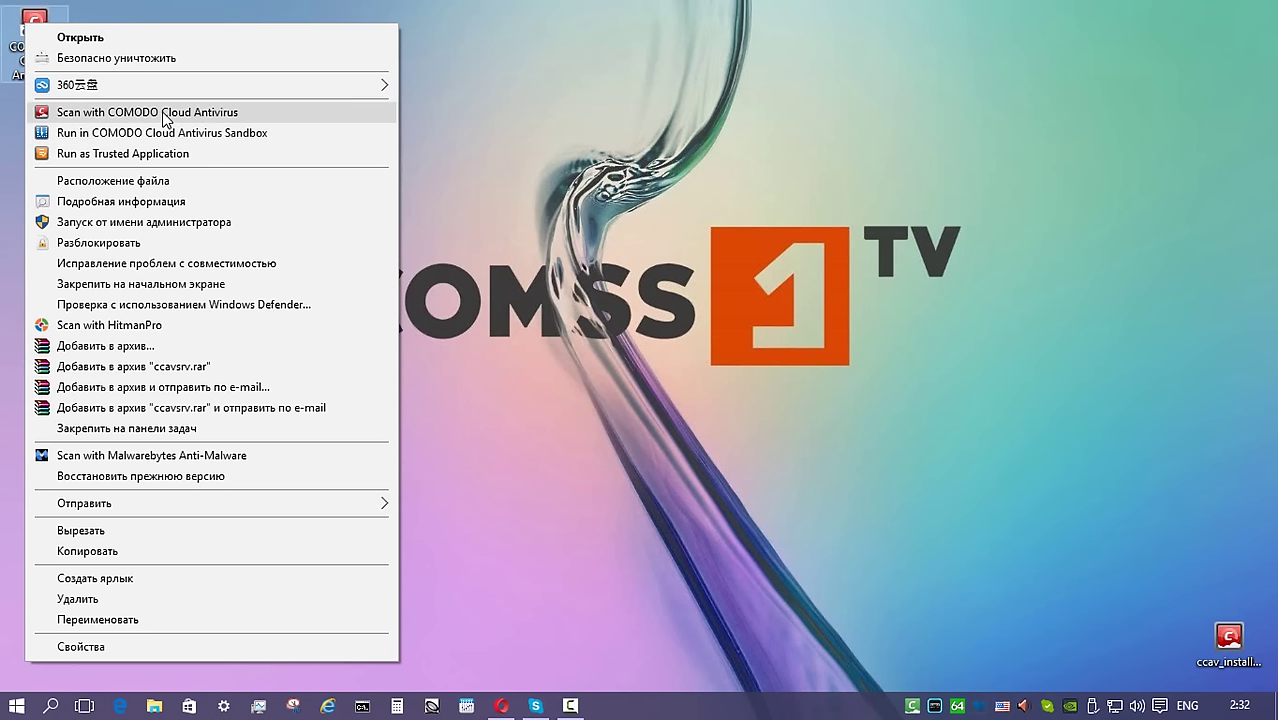
pyautogui.click(196, 155)
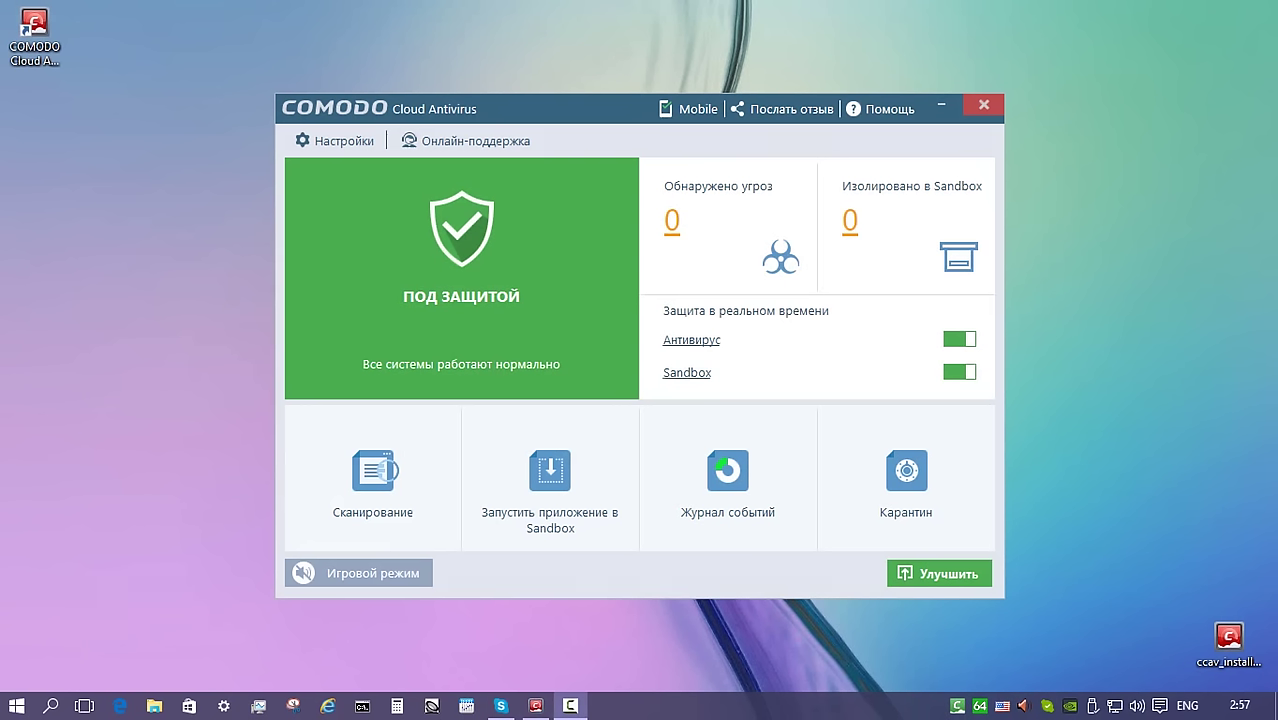